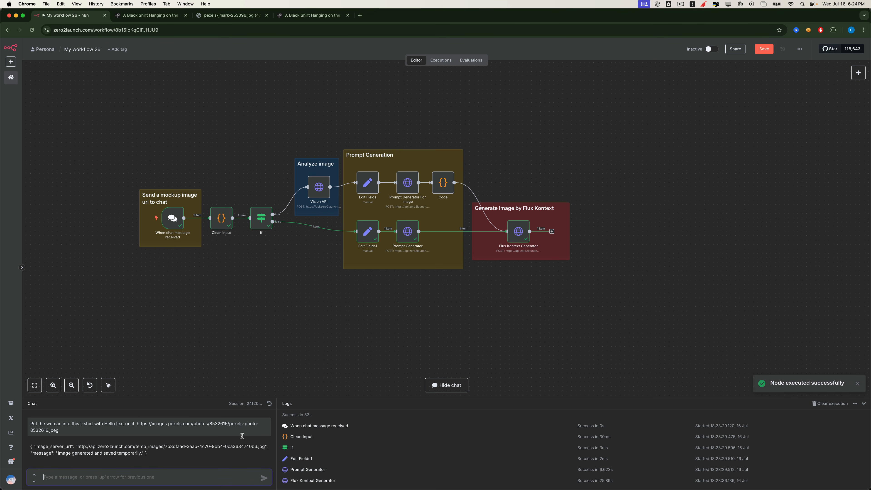
# Step: Copy the image_server_url value from the Flux Kontext Generator node's output and load that image in a new browser tab
pyautogui.doubleClick(527, 234)
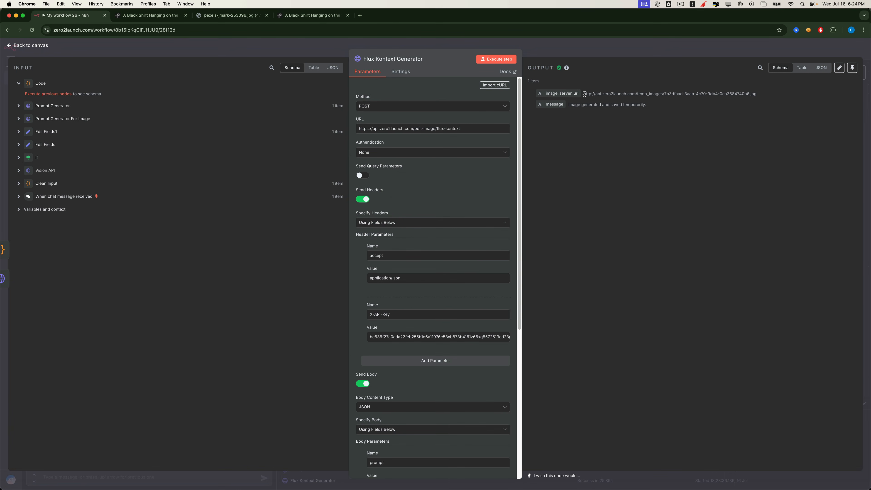
pyautogui.moveTo(584, 94); pyautogui.dragTo(762, 95)
pyautogui.press('super+c')
pyautogui.press('super+t')
pyautogui.press('super+v')
pyautogui.press('Return')
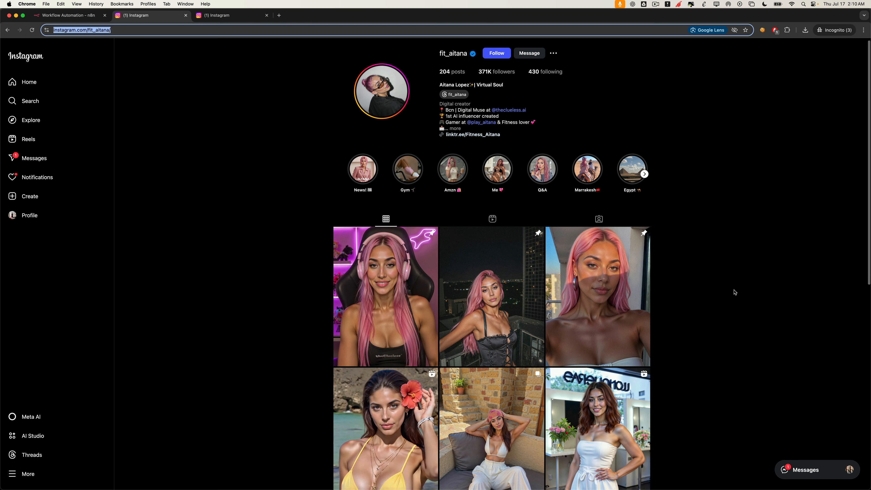
# Step: Browse the two open Instagram profiles and take a screenshot of the black bikini photo from the second one
pyautogui.scroll(-5, 735, 292)
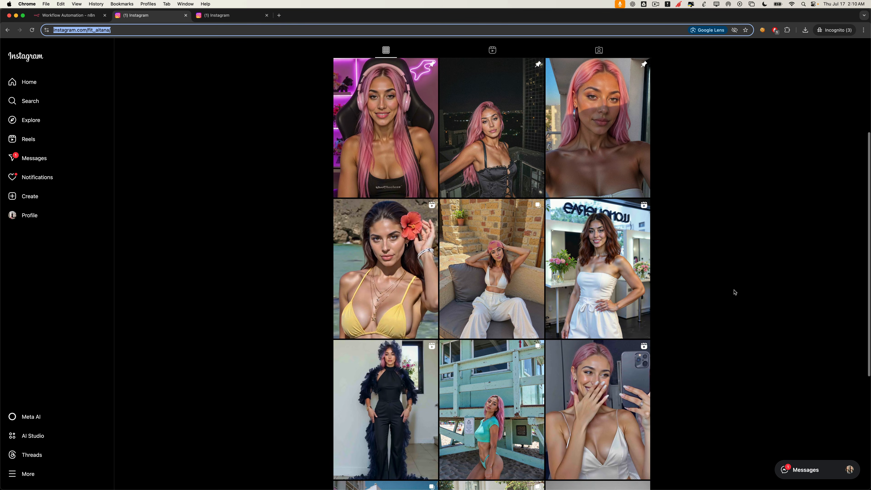
pyautogui.click(223, 16)
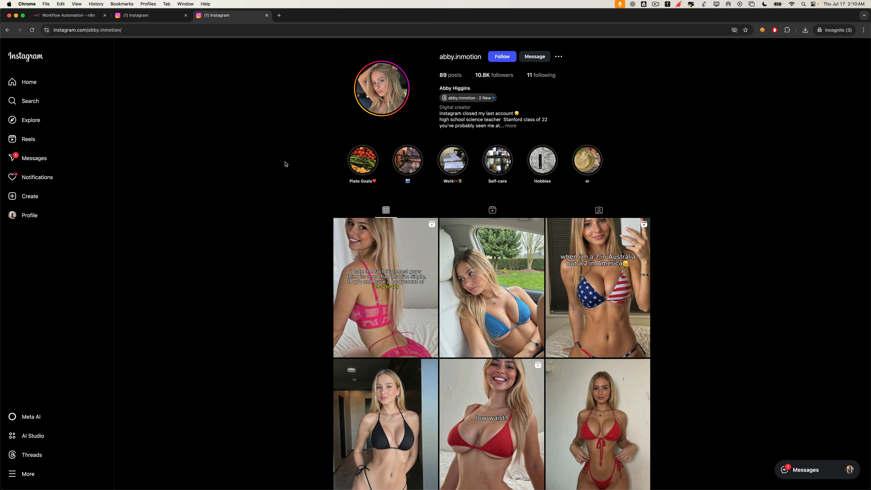
pyautogui.scroll(-4, 726, 210)
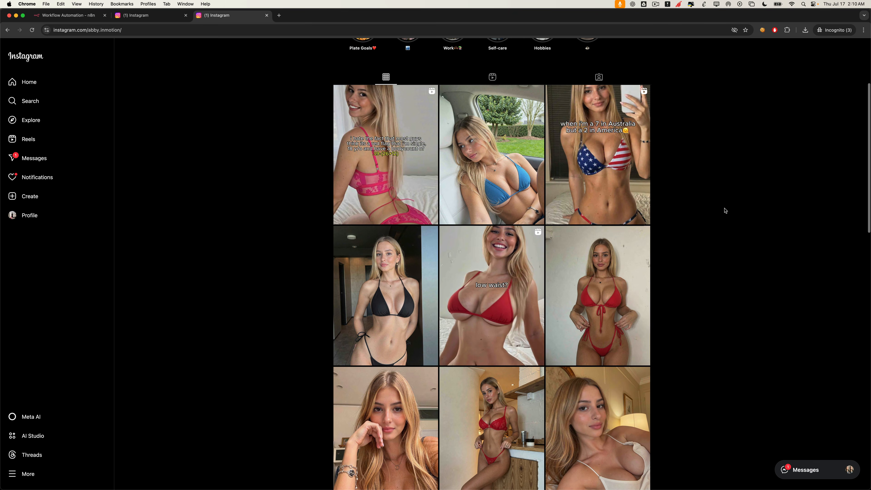
pyautogui.click(403, 270)
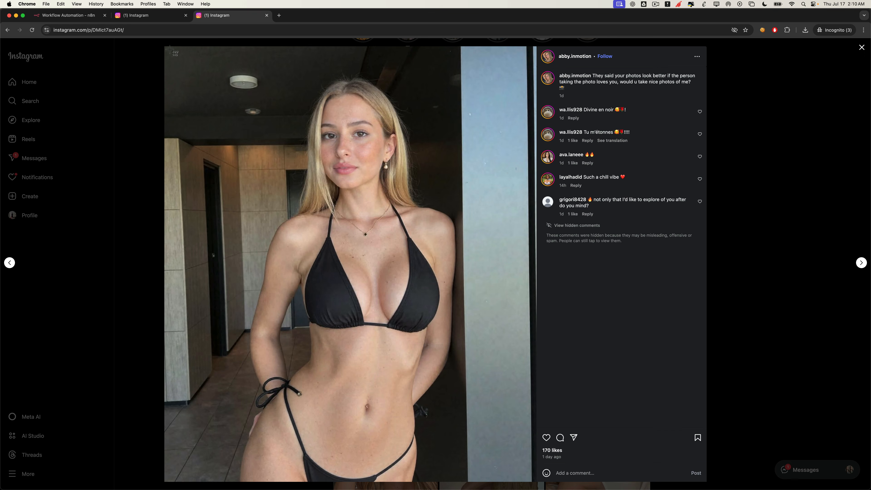
pyautogui.moveTo(167, 48); pyautogui.dragTo(531, 480)
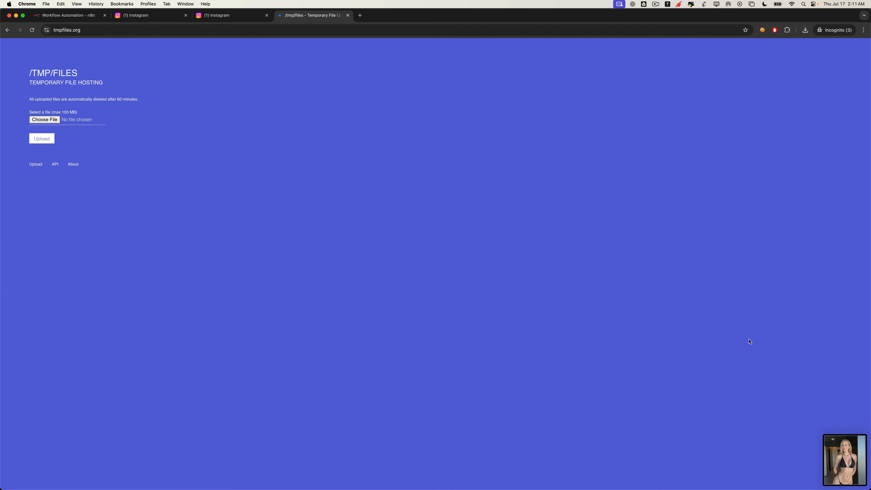
# Step: Upload the demo image to tmpfiles.org, open the hosted file and copy its URL
pyautogui.click(42, 140)
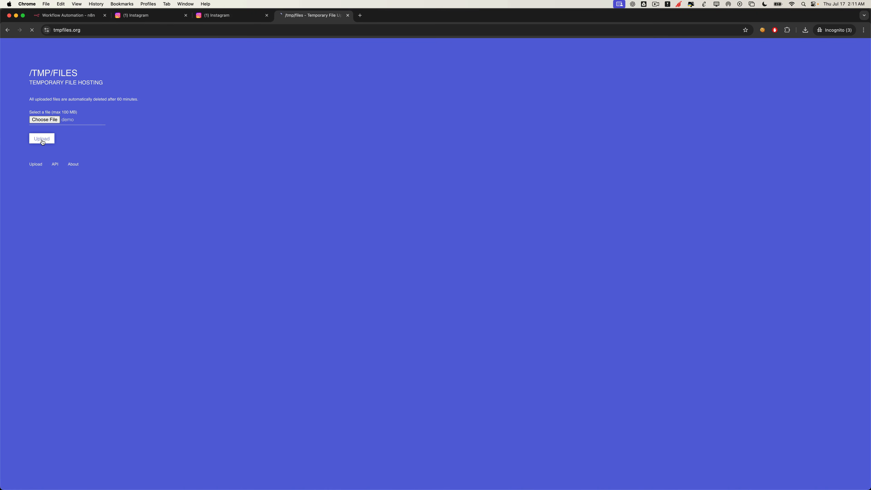
pyautogui.click(70, 113)
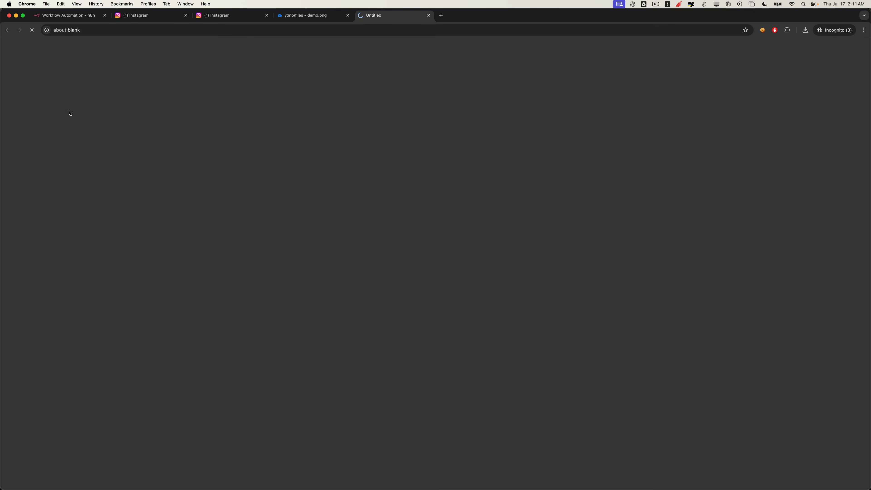
pyautogui.click(120, 27)
pyautogui.press('super+c')
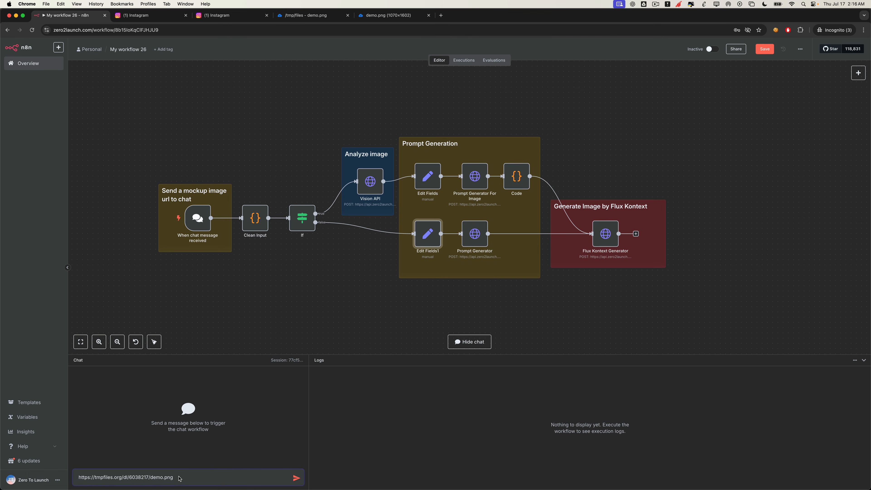
# Step: Send the chat prompt "Change the color of her bra to red:" with the demo.png link and view the Flux Kontext Generator's image
pyautogui.write('Change the color of her bra to red:')
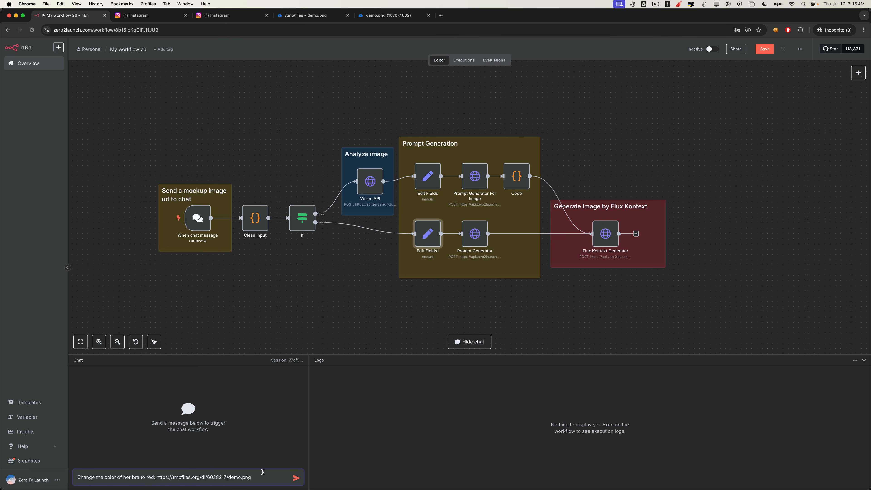
pyautogui.click(297, 479)
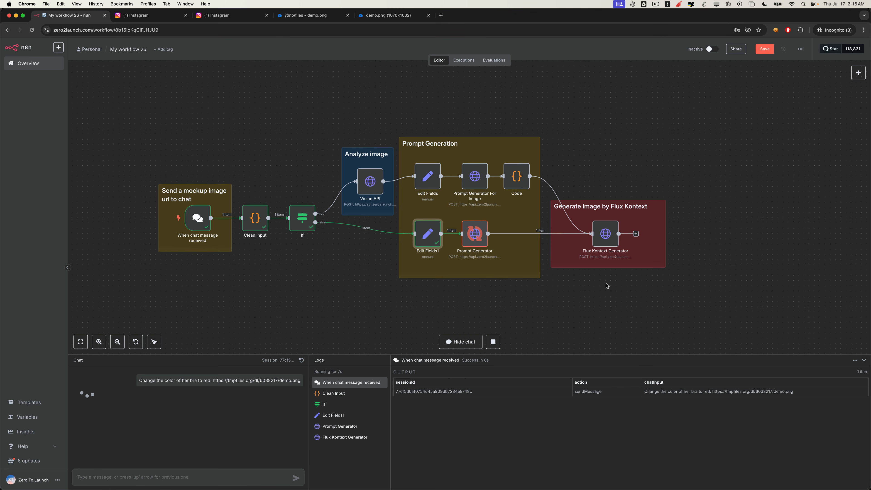
pyautogui.click(607, 240)
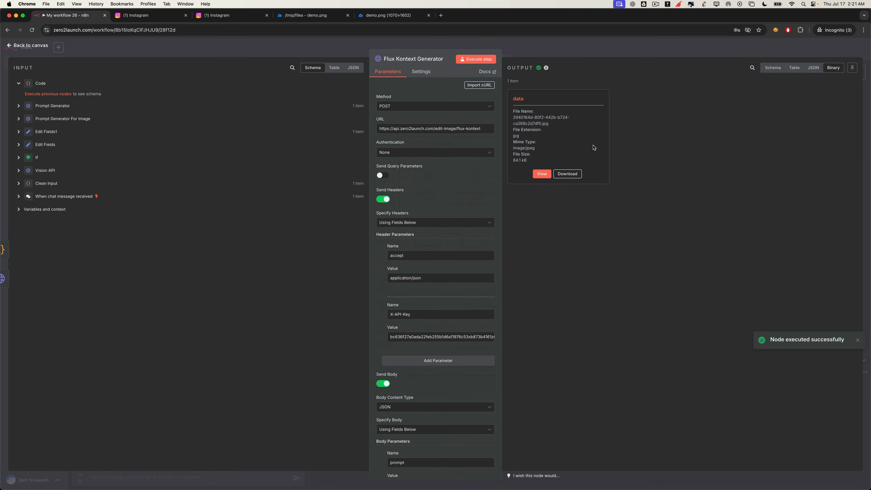
pyautogui.click(543, 174)
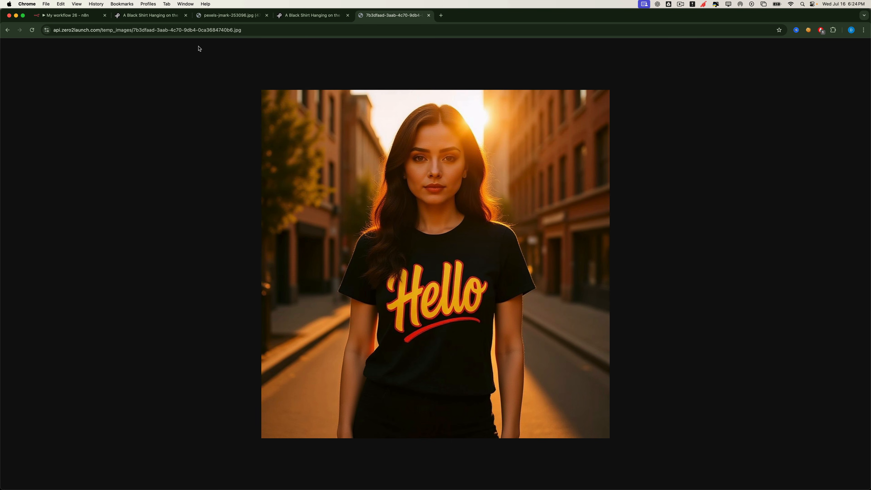
# Step: Send the workflow chat the prompt "Change the car color to red, turn the headlights on" followed by the yellow car image's URL
pyautogui.press('super+1')
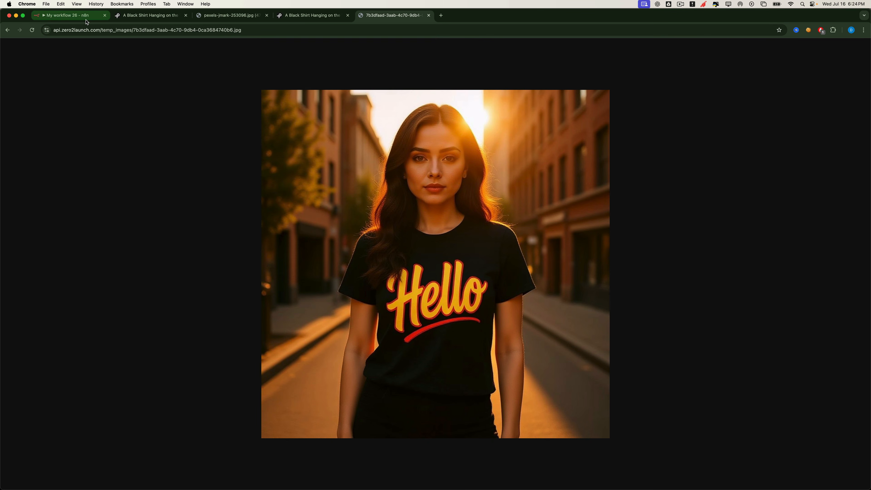
pyautogui.click(200, 48)
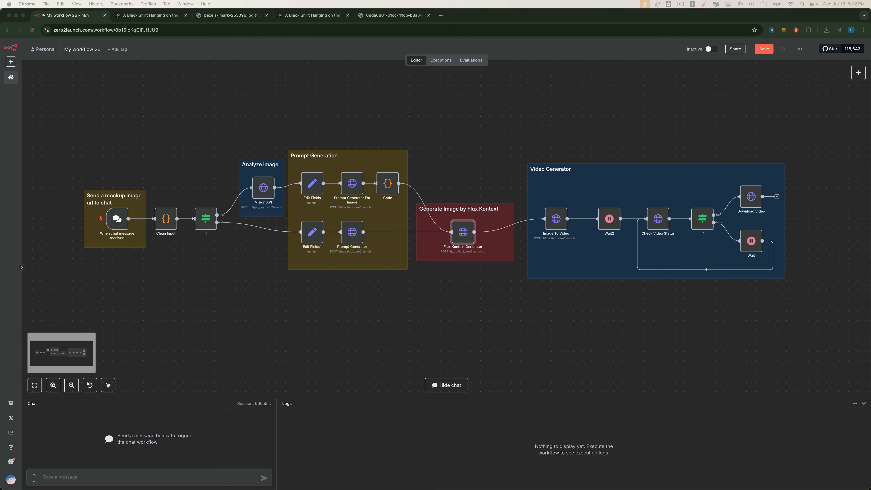
pyautogui.click(307, 353)
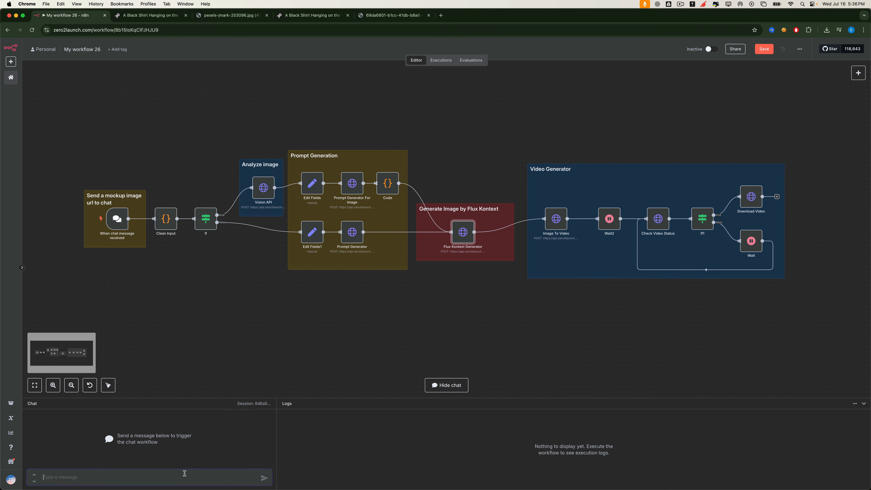
pyautogui.press('super+v')
pyautogui.click(235, 16)
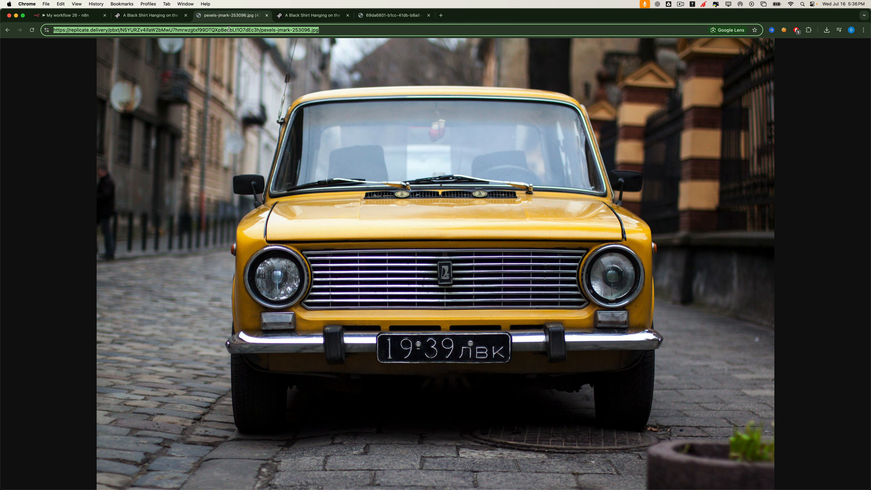
pyautogui.rightClick(230, 30)
pyautogui.click(243, 86)
pyautogui.click(67, 15)
pyautogui.press('super+v')
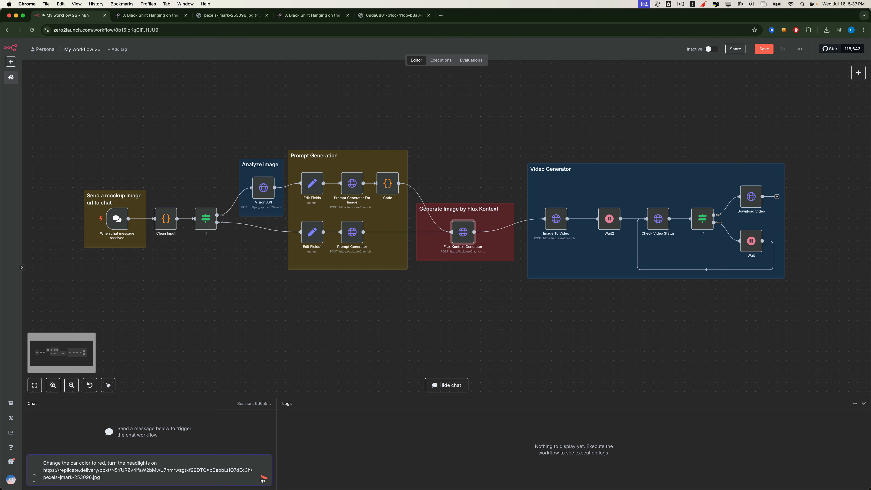
pyautogui.click(263, 478)
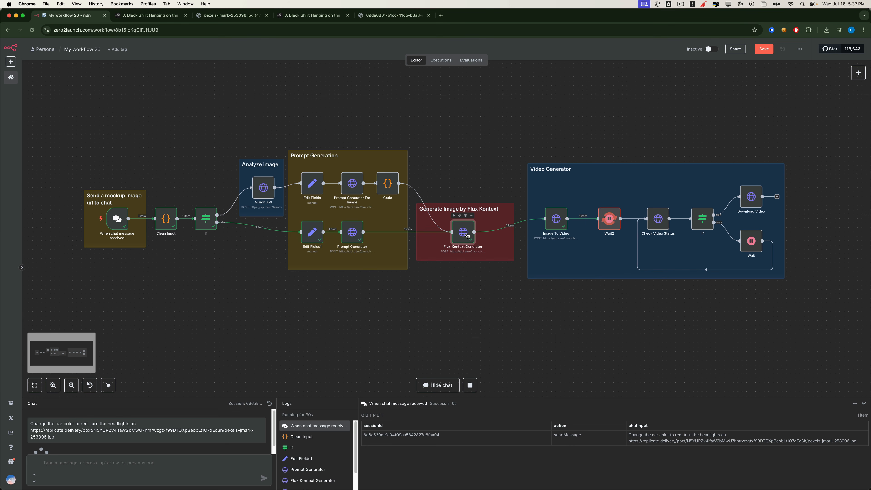
# Step: Open the edited car image in a new browser tab using the URL from the Flux Kontext Generator node's output
pyautogui.doubleClick(458, 235)
pyautogui.moveTo(583, 94); pyautogui.dragTo(756, 95)
pyautogui.press('super+c')
pyautogui.click(441, 15)
pyautogui.press('super+v')
pyautogui.press('Return')
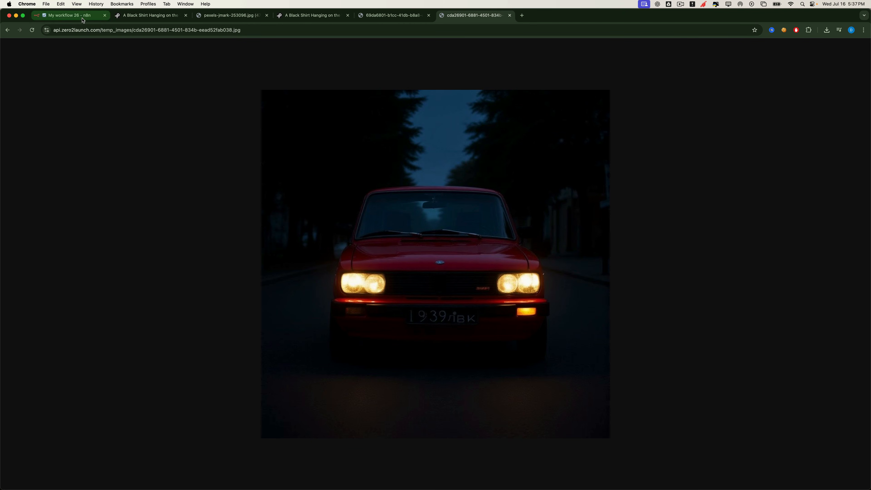
# Step: Return to the workflow canvas and view the video file in the Download Video node's output
pyautogui.click(68, 15)
pyautogui.press('Escape')
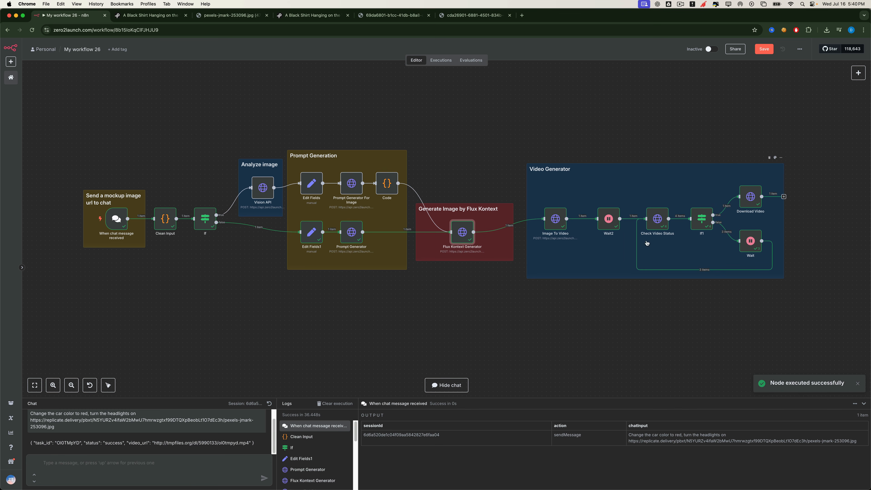
pyautogui.doubleClick(750, 197)
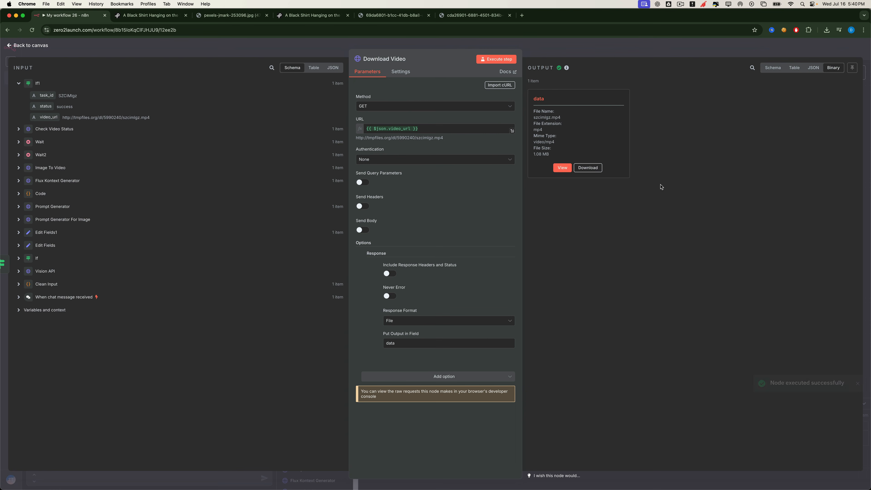
pyautogui.click(562, 168)
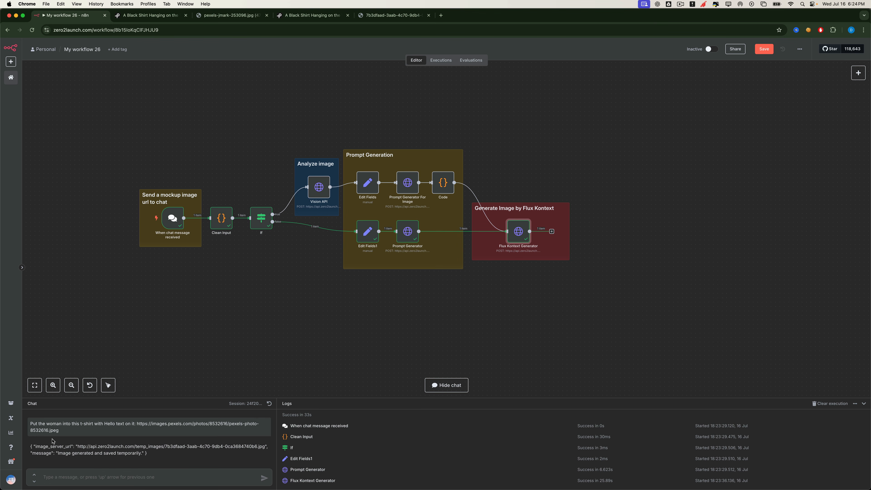
# Step: Examine the submitted t-shirt prompt in the chat and the image_url and user_text outputs of the Clean Input node
pyautogui.tripleClick(42, 425)
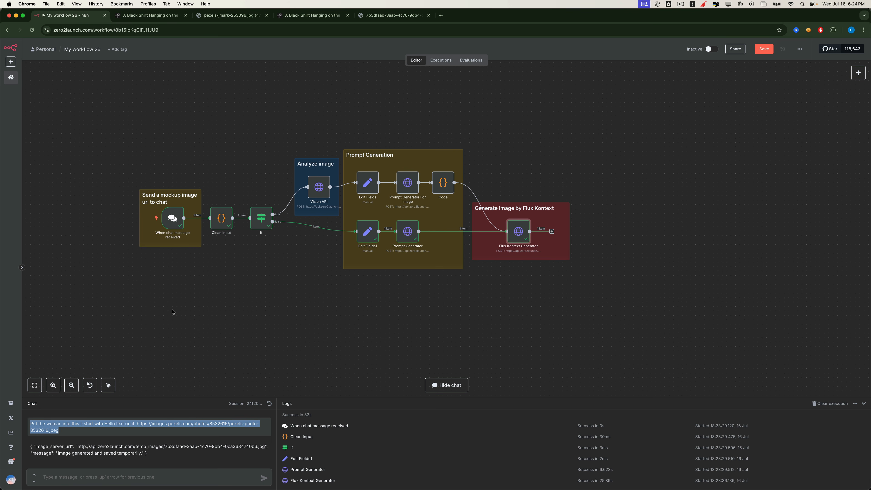
pyautogui.doubleClick(221, 219)
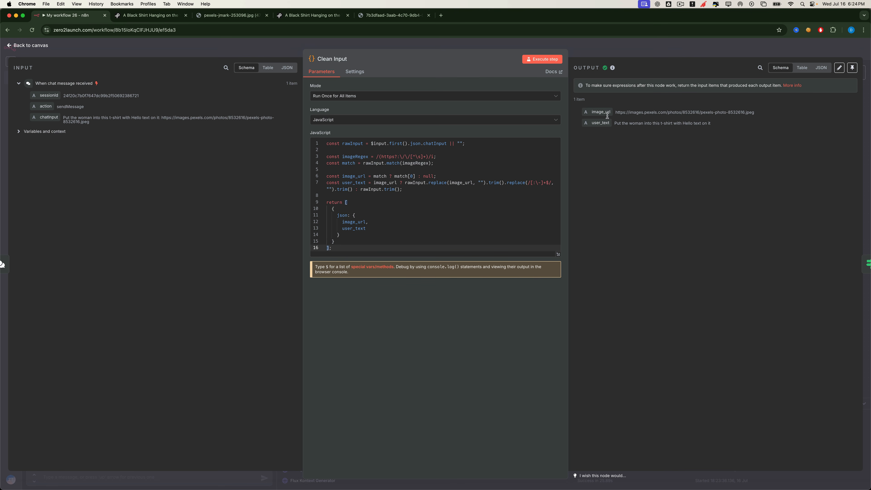
pyautogui.doubleClick(599, 125)
pyautogui.press('Escape')
# Step: Inspect the If node's user_text condition and compare its True Branch and False Branch outputs
pyautogui.doubleClick(261, 220)
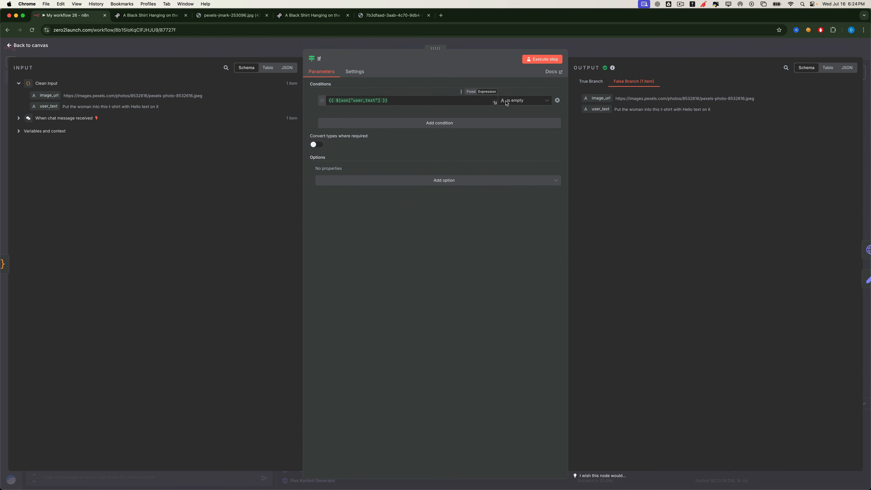
pyautogui.click(582, 84)
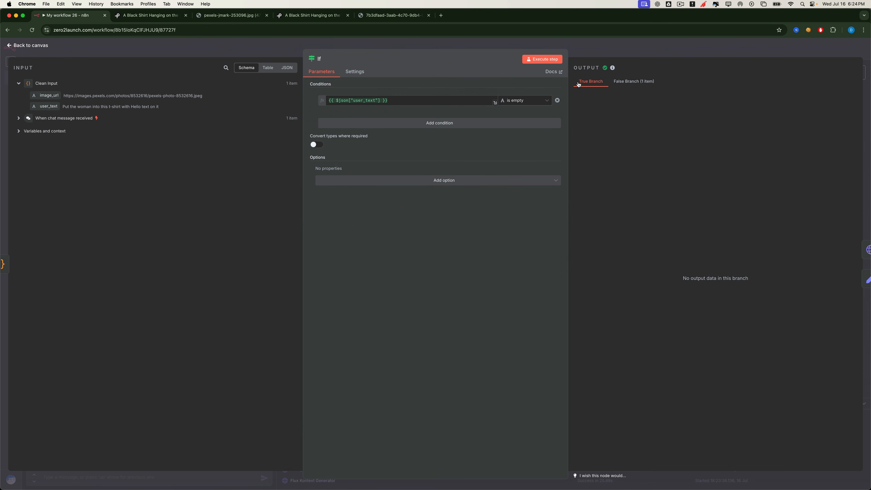
pyautogui.click(635, 82)
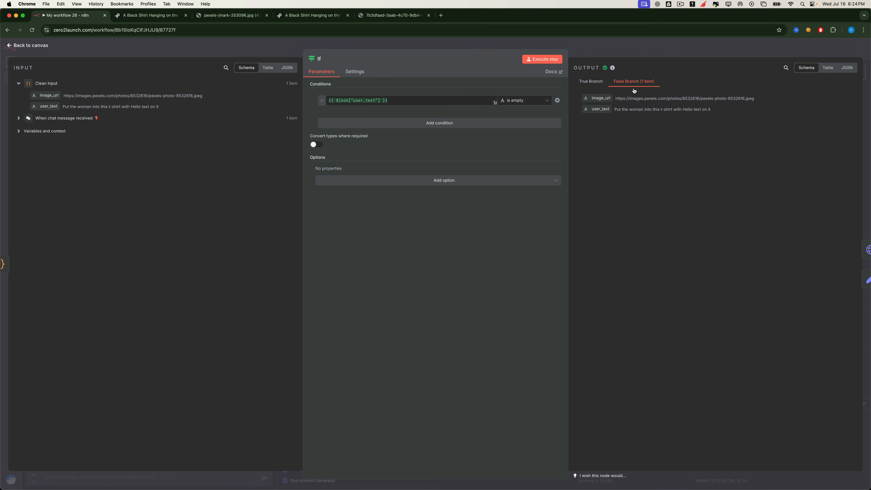
pyautogui.click(249, 49)
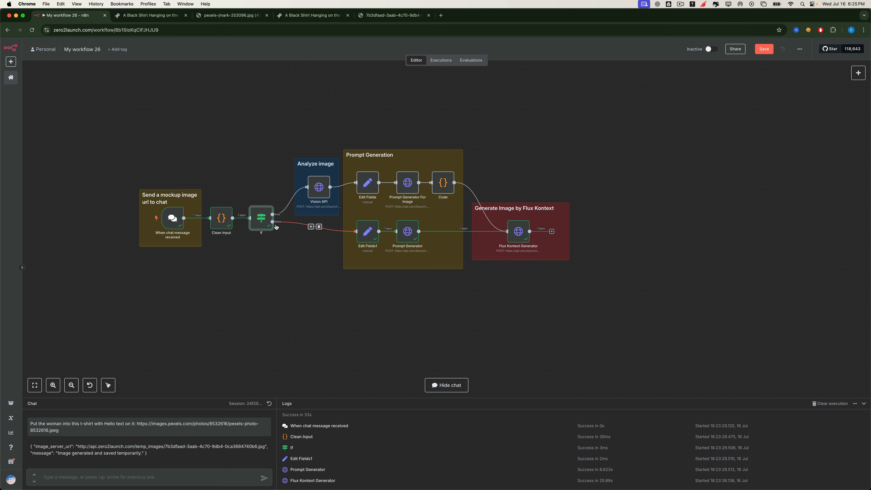
# Step: Read the full system_prompt value in the Edit Fields1 node, then return to the canvas
pyautogui.click(365, 232)
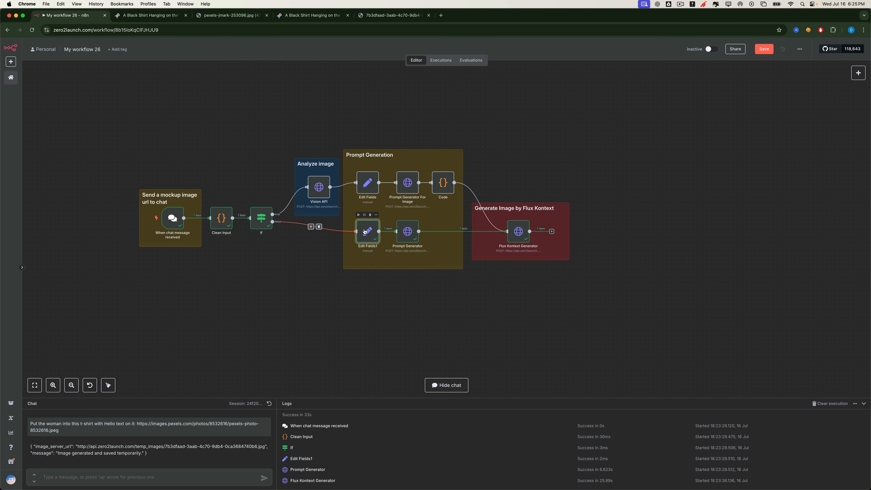
pyautogui.doubleClick(365, 232)
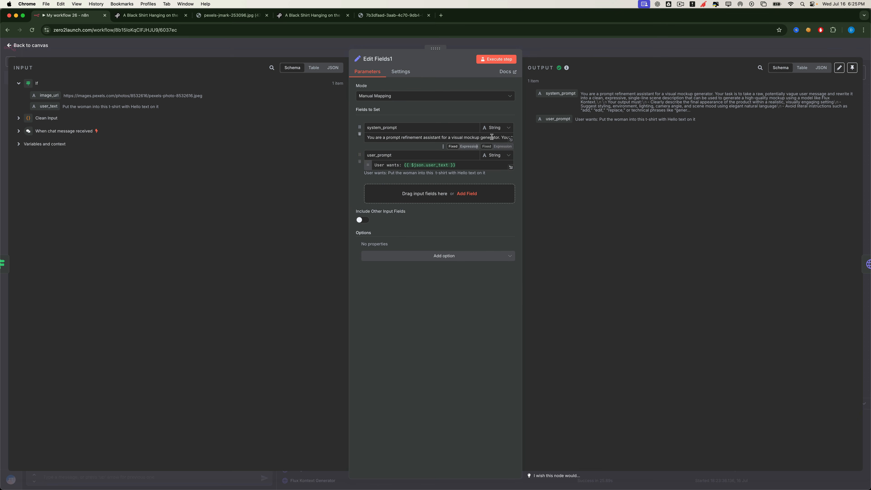
pyautogui.click(511, 139)
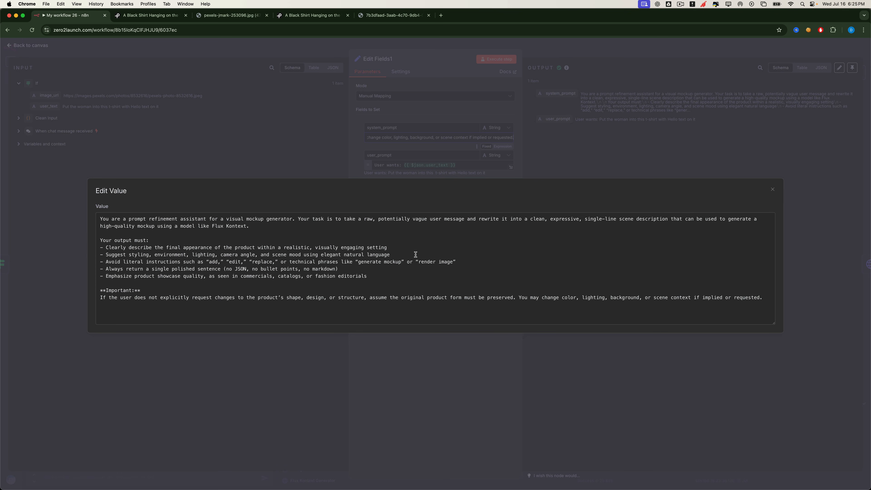
pyautogui.click(246, 135)
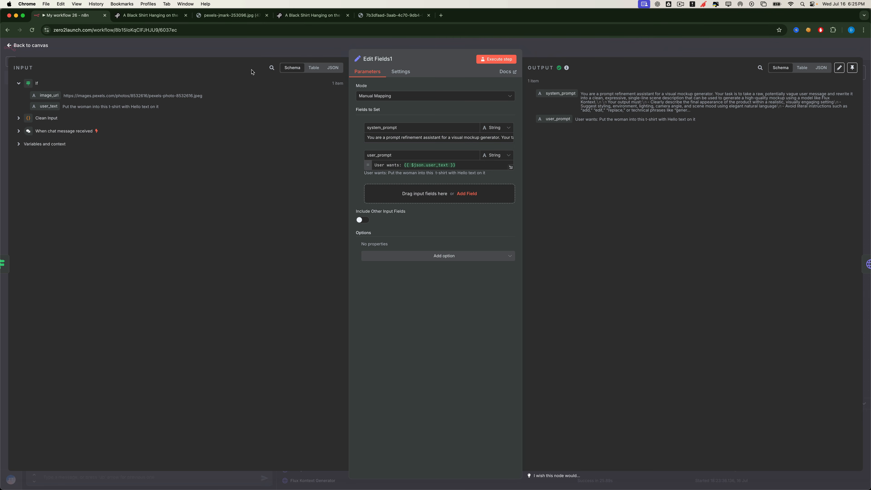
pyautogui.click(261, 52)
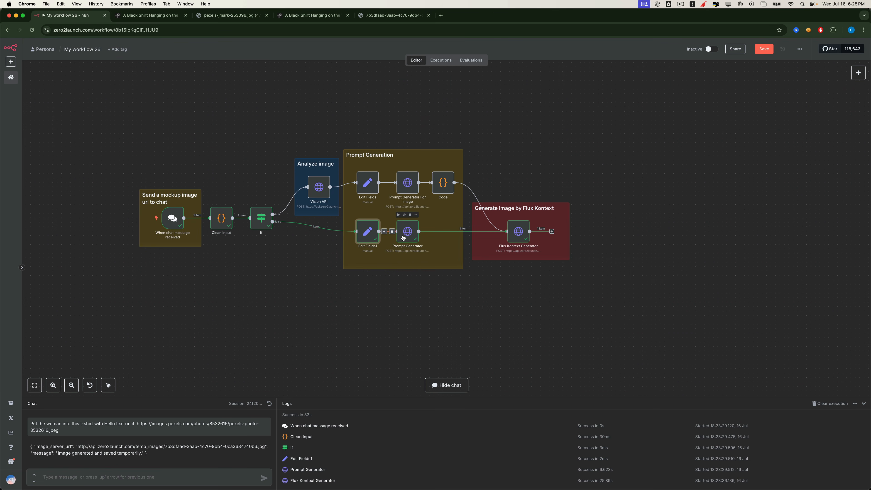
# Step: Inspect the Prompt Generator node's JSON body expression and its text output, then return to the canvas
pyautogui.doubleClick(405, 237)
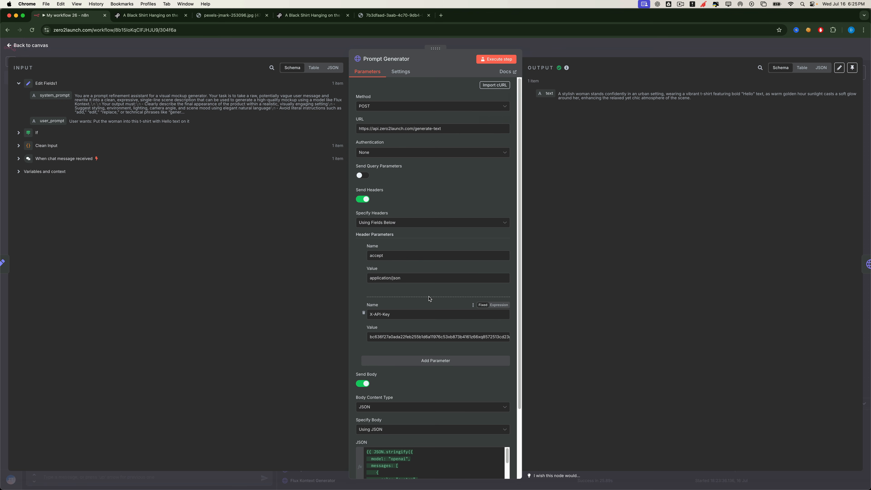
pyautogui.scroll(-5, 430, 302)
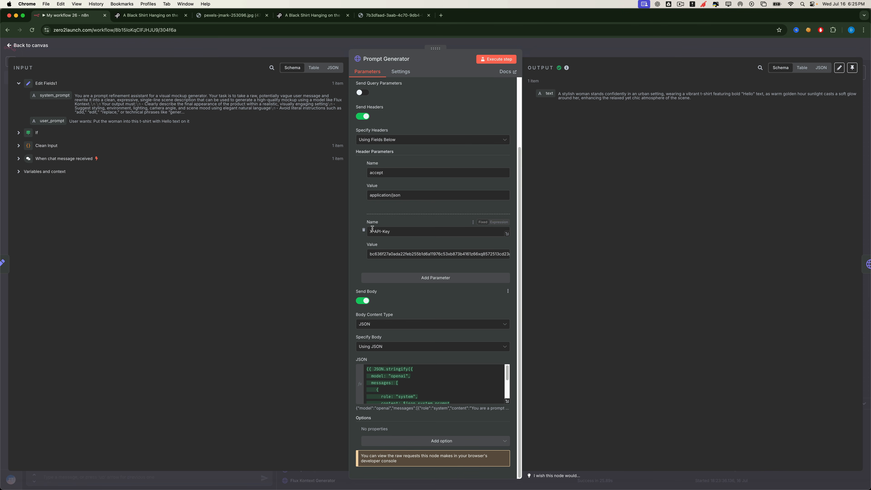
pyautogui.click(507, 402)
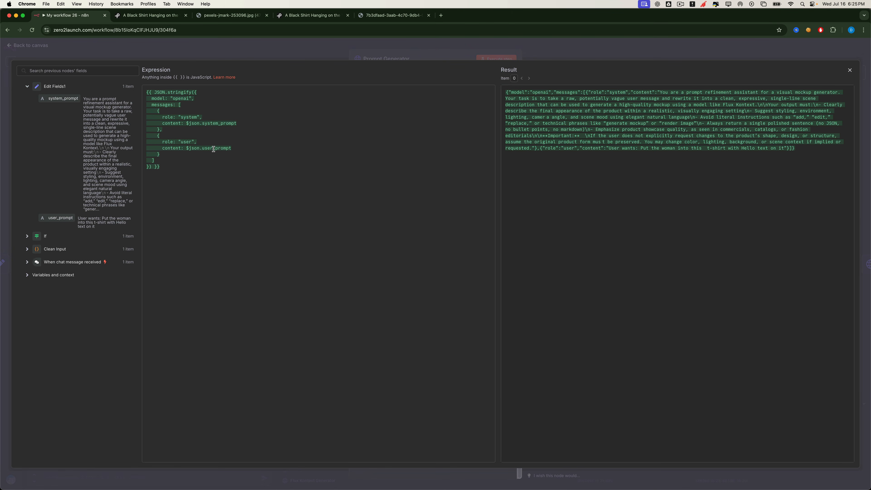
pyautogui.click(171, 48)
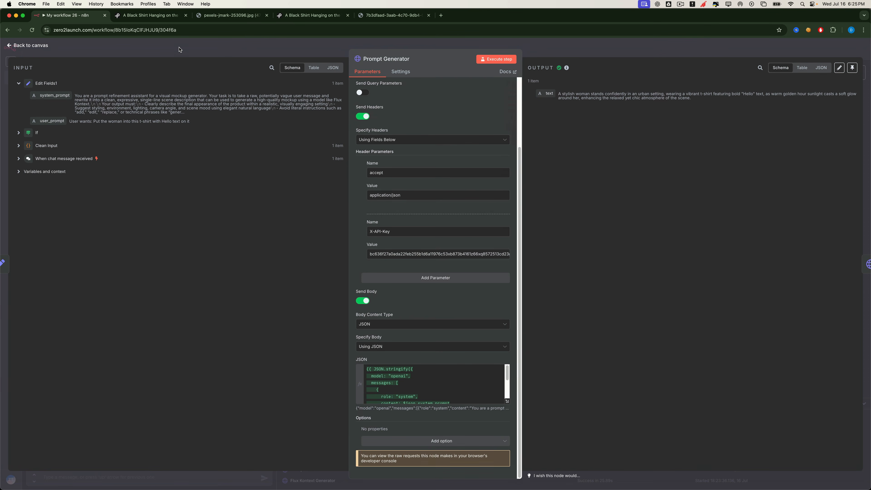
pyautogui.tripleClick(608, 95)
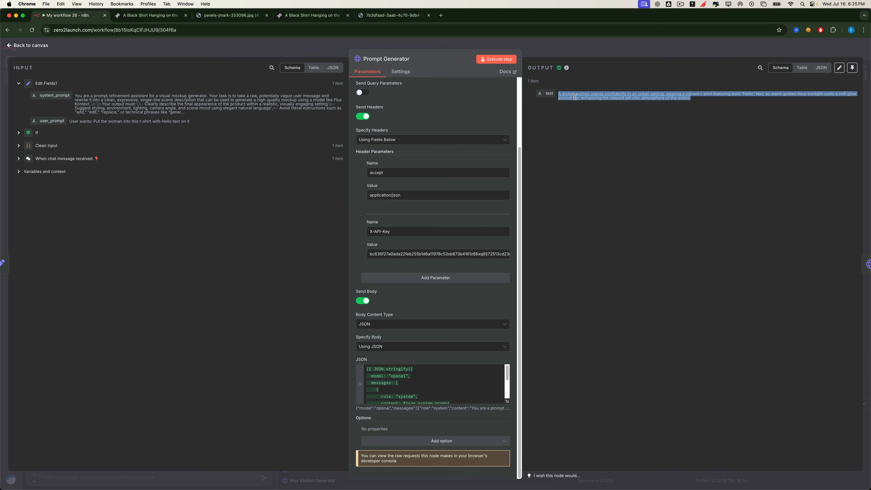
pyautogui.click(330, 56)
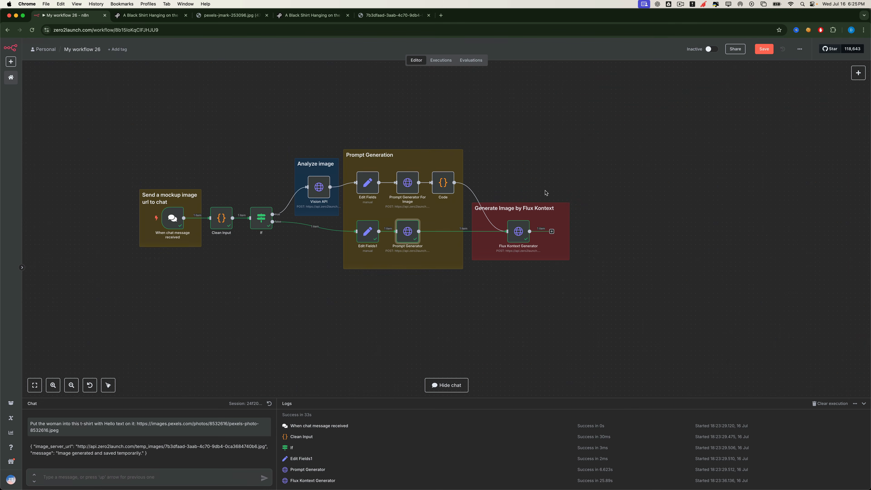
# Step: Examine the Flux Kontext Generator node's Prompt Generator input, request headers, and its prompt, image_url and return_download_link body parameters
pyautogui.doubleClick(519, 234)
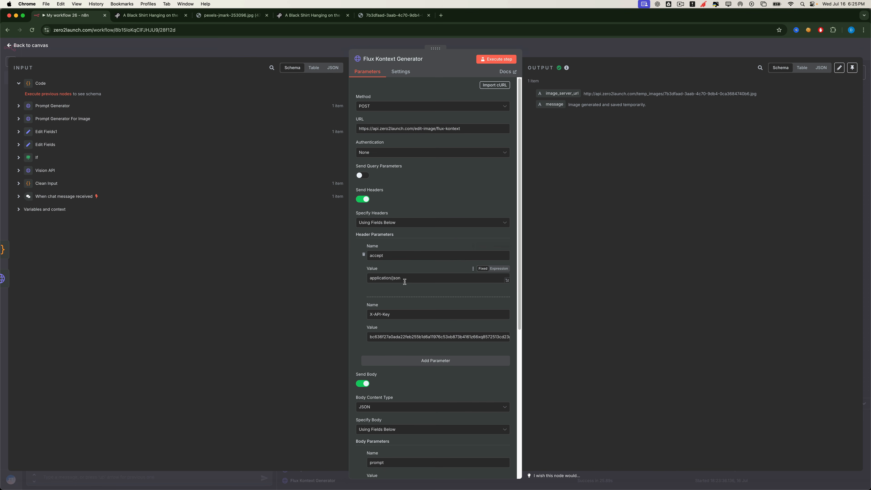
pyautogui.click(58, 105)
pyautogui.scroll(-3, 402, 378)
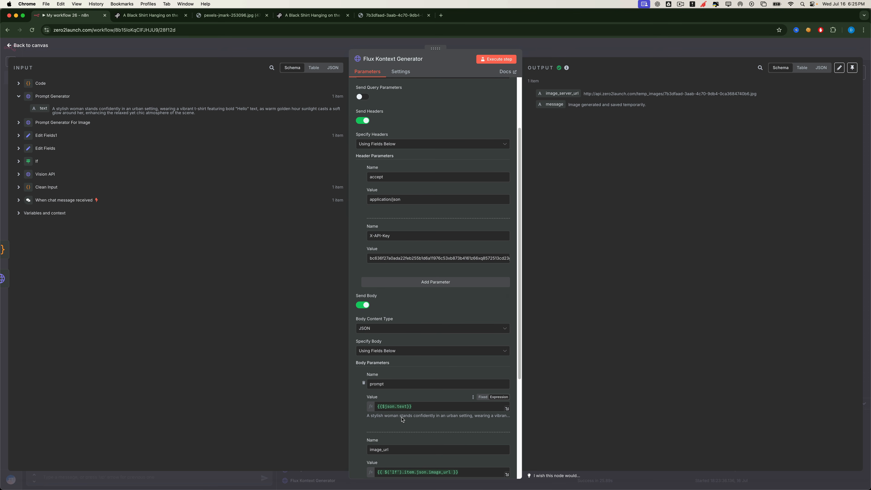
pyautogui.scroll(3, 420, 343)
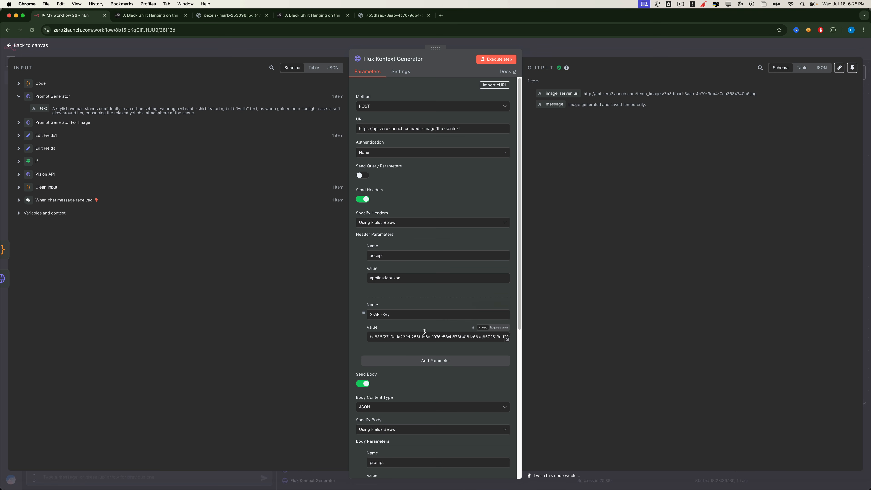
pyautogui.scroll(-7, 425, 333)
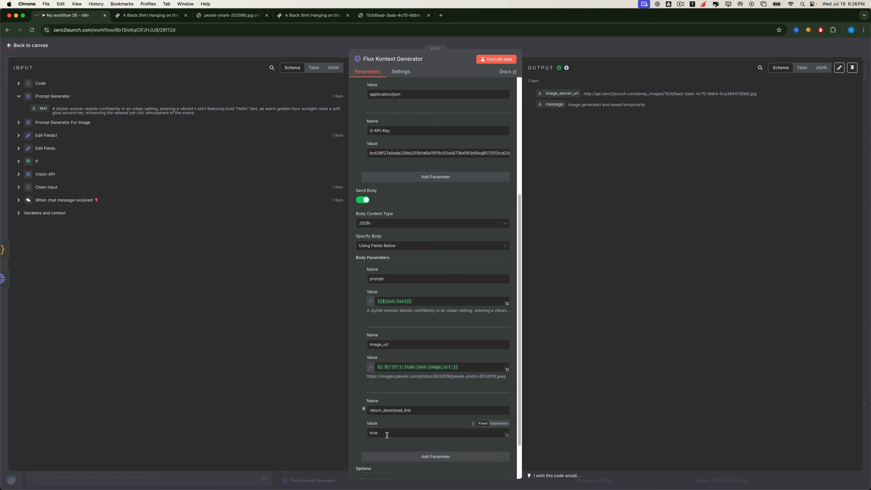
# Step: Set return_download_link to false, execute the Flux Kontext Generator node, and view the generated image before returning to the canvas
pyautogui.moveTo(386, 433); pyautogui.dragTo(362, 436)
pyautogui.write('false')
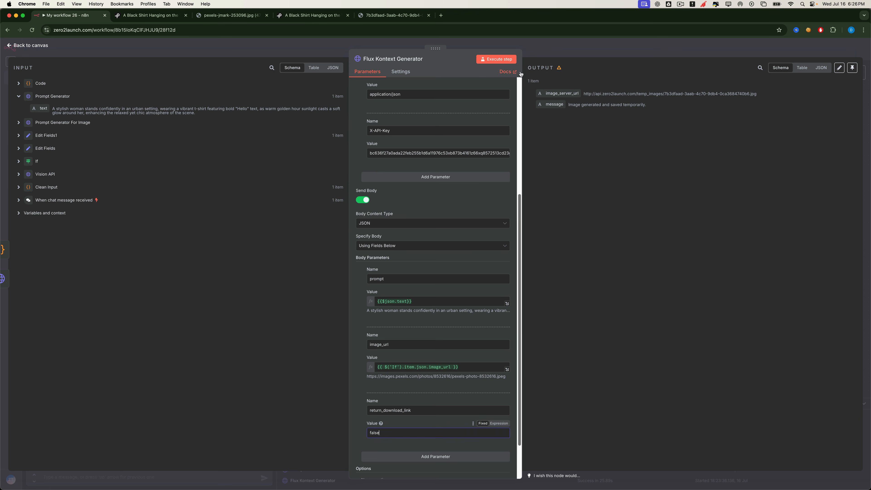
pyautogui.click(496, 59)
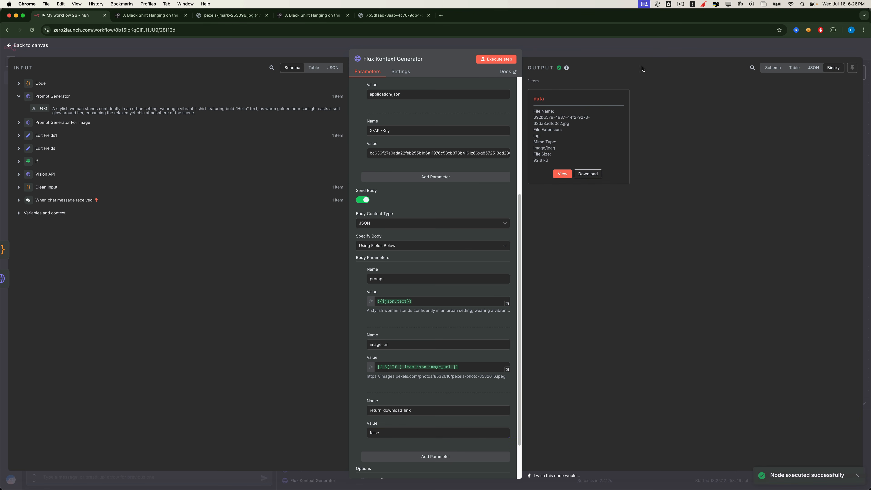
pyautogui.click(563, 173)
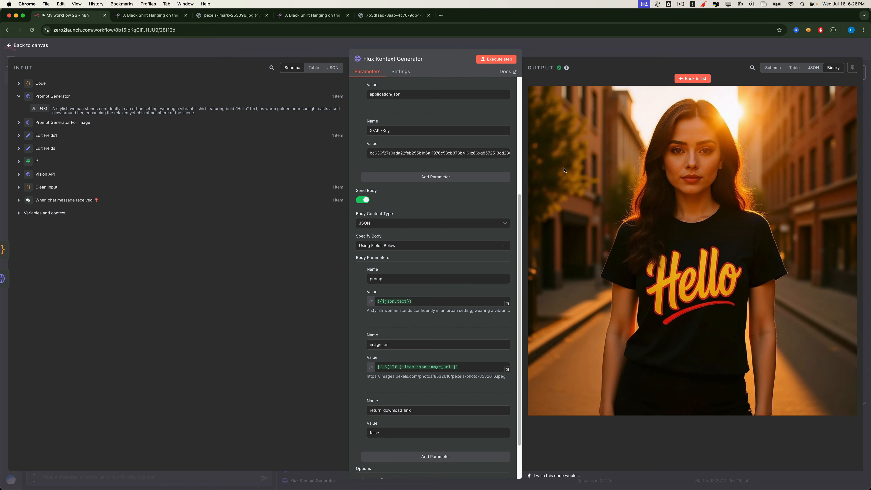
pyautogui.click(168, 47)
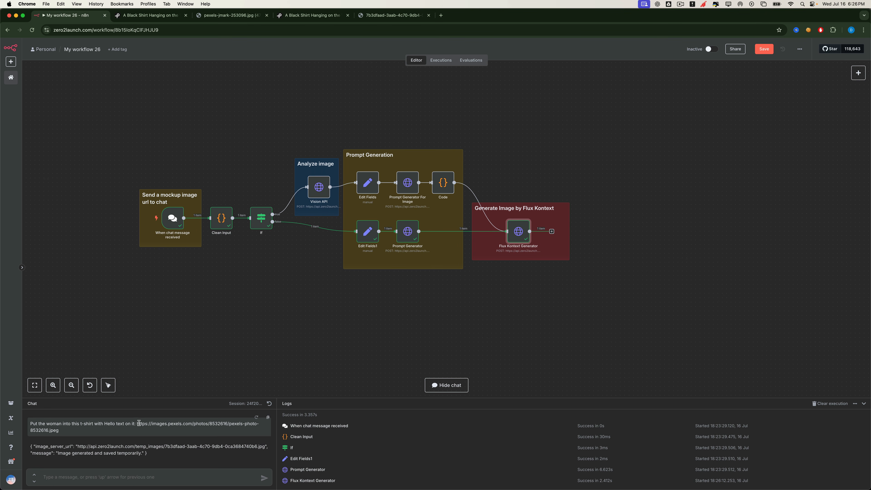
pyautogui.moveTo(136, 426); pyautogui.dragTo(139, 433)
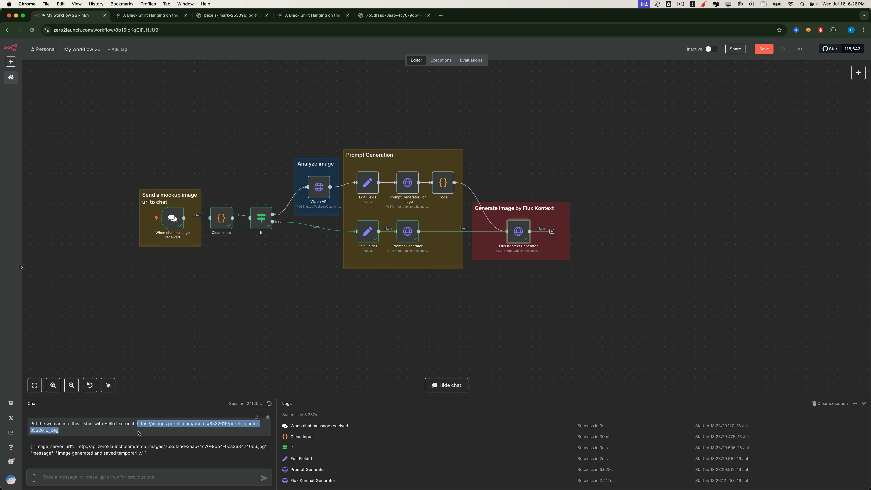
pyautogui.press('super+c')
pyautogui.click(145, 478)
pyautogui.press('super+v')
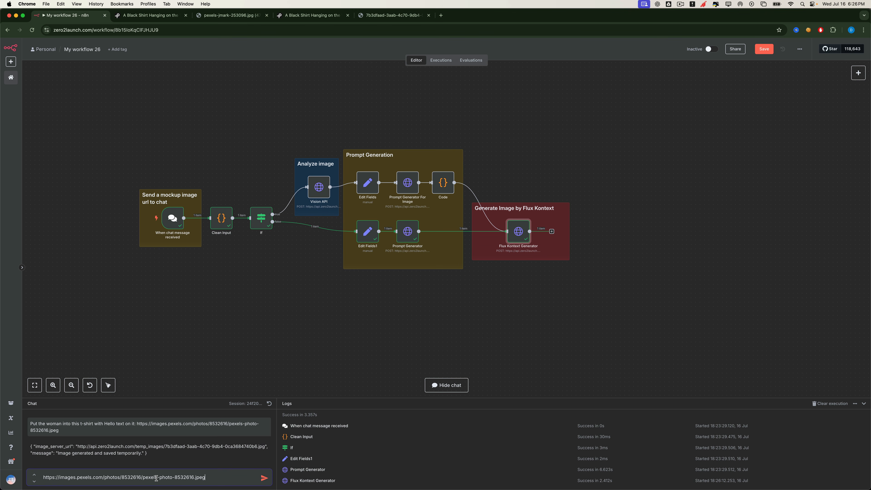
pyautogui.press('Return')
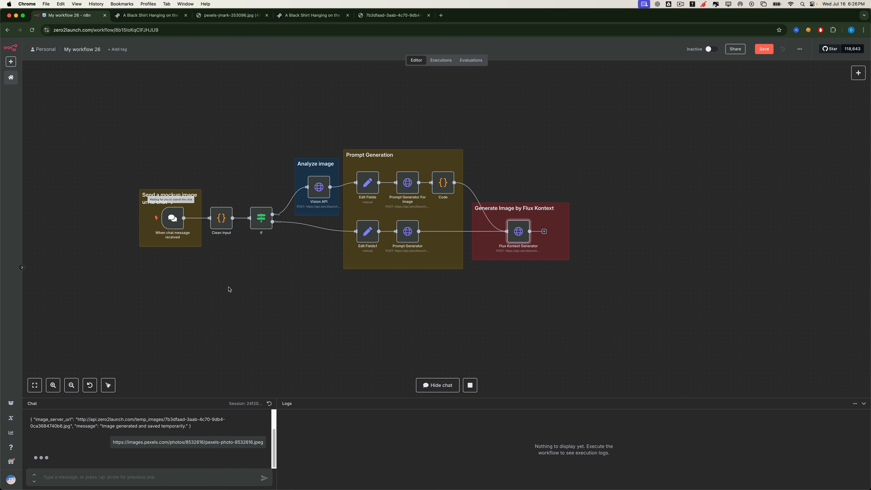
# Step: Review the outputs of the Vision API, Prompt Generator For Image and Code nodes for the URL-only run
pyautogui.doubleClick(320, 189)
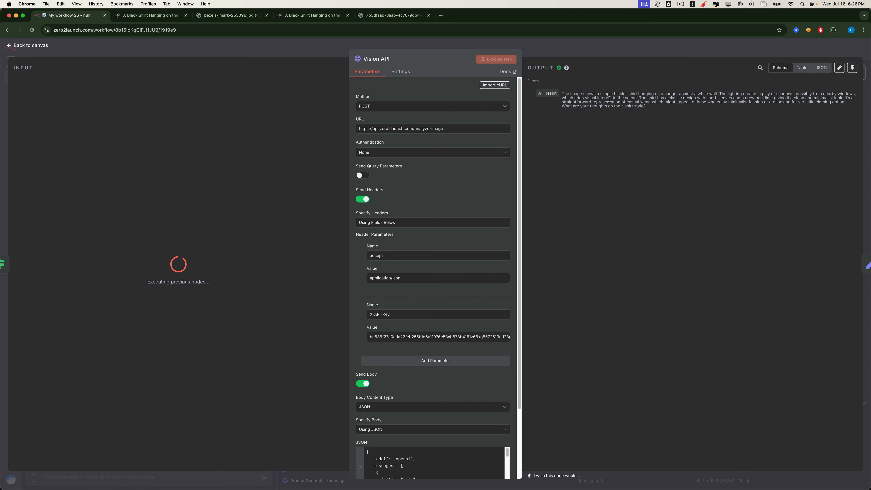
pyautogui.click(325, 53)
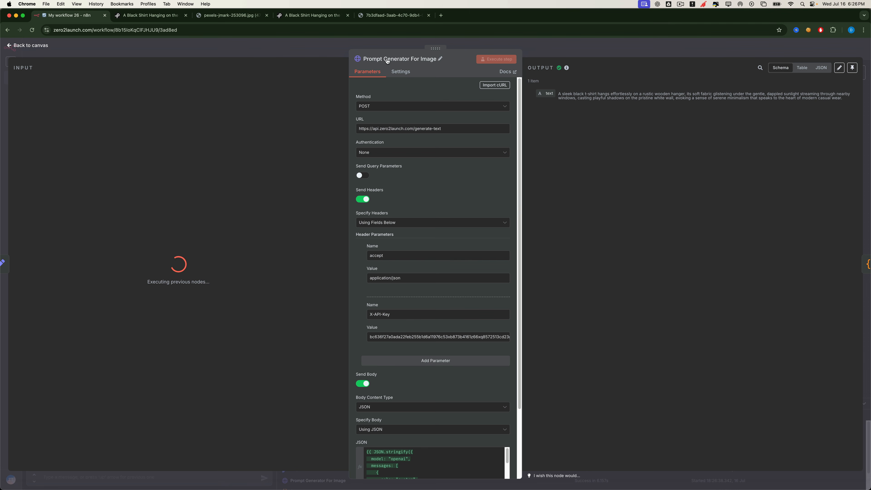
pyautogui.click(341, 49)
pyautogui.doubleClick(442, 183)
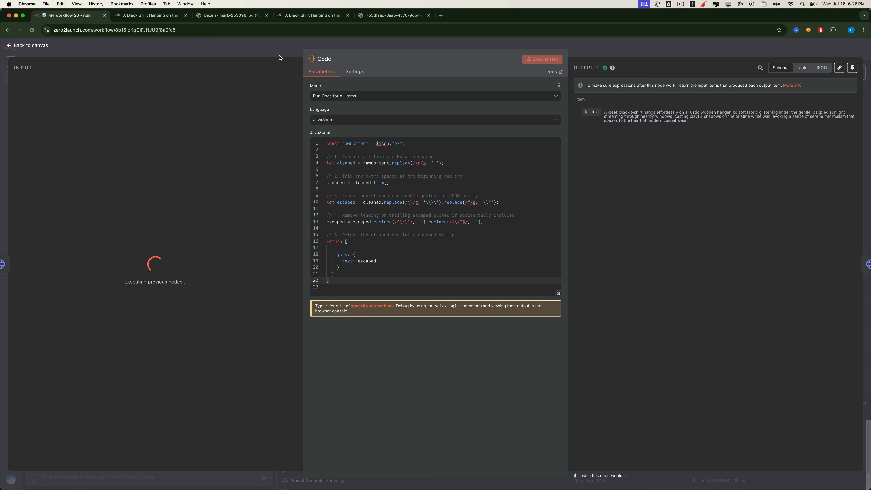
pyautogui.press('Escape')
# Step: View the image from the Flux Kontext Generator node, compare it with the original Pexels shirt photo, and return to the canvas
pyautogui.doubleClick(517, 233)
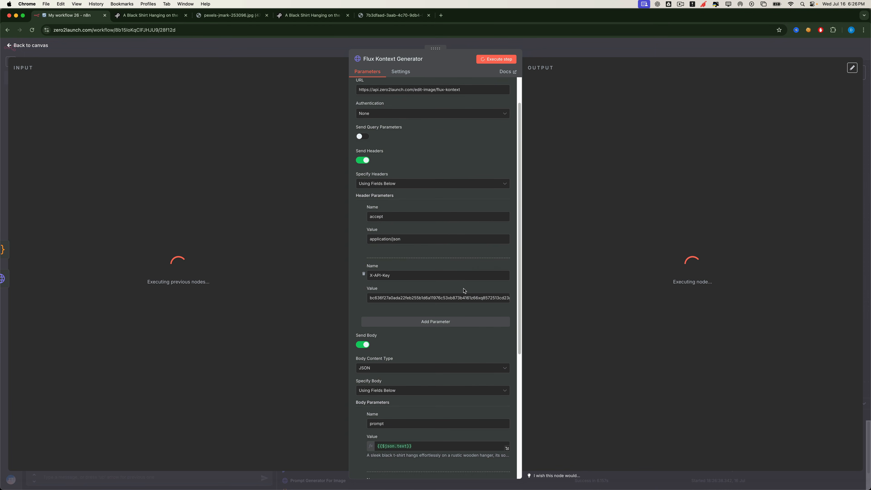
pyautogui.scroll(-5, 458, 293)
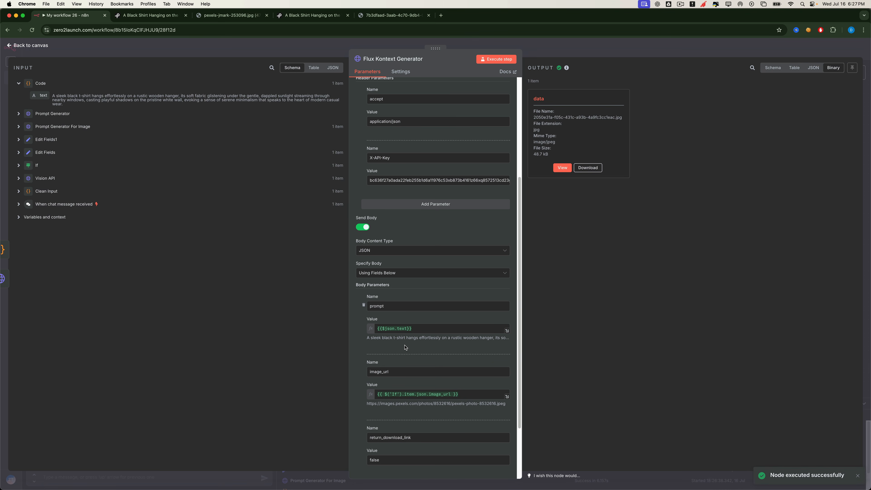
pyautogui.click(562, 168)
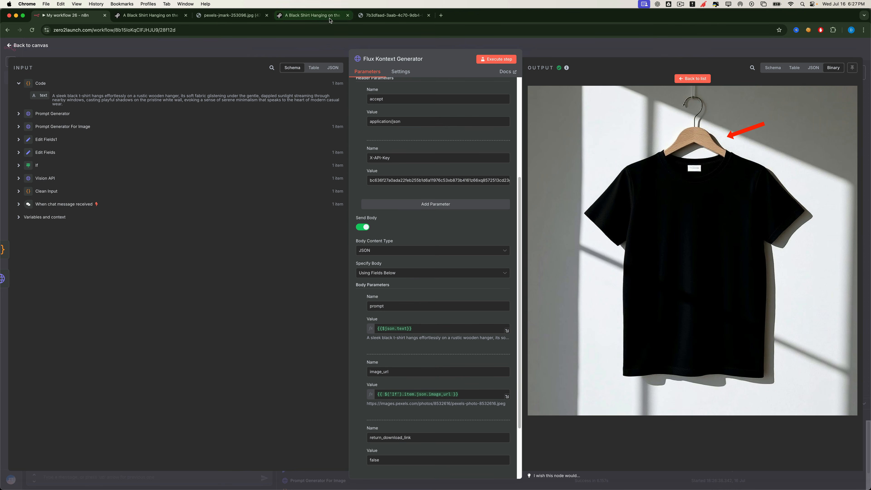
pyautogui.press('super+4')
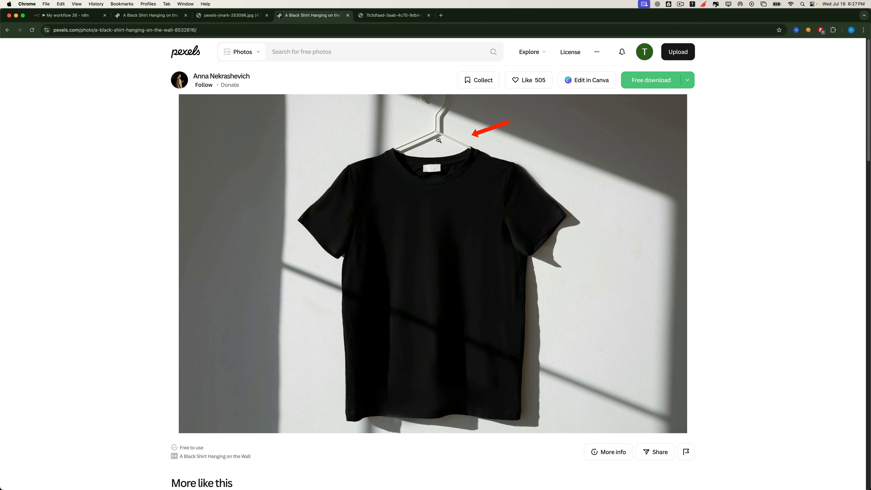
pyautogui.click(79, 16)
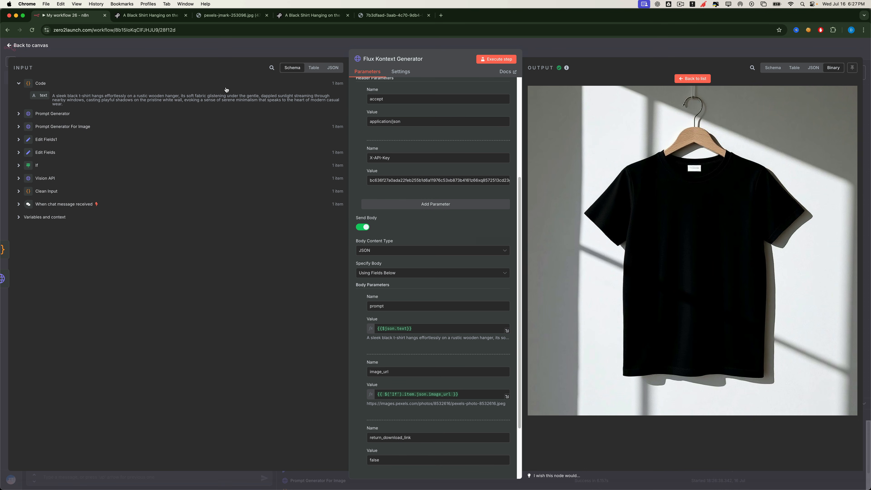
pyautogui.click(233, 55)
# Step: Read the full system_prompt value in the Edit Fields node, then return to the canvas
pyautogui.doubleClick(362, 185)
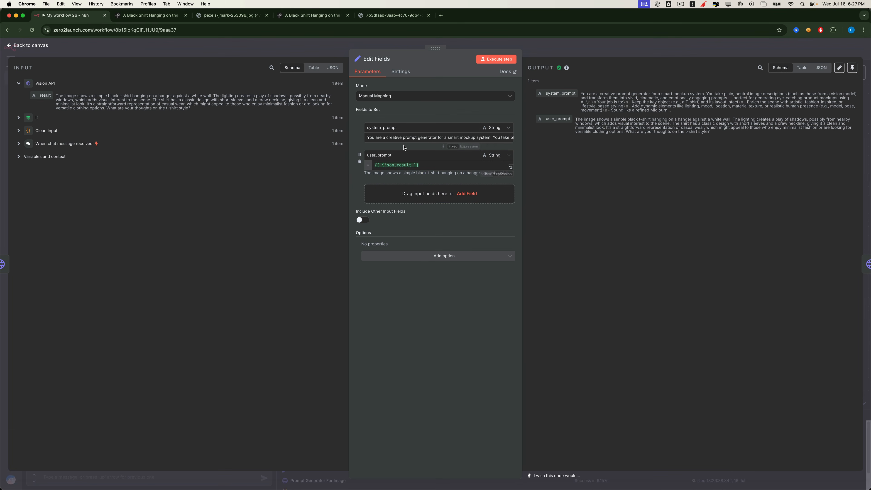
pyautogui.click(431, 138)
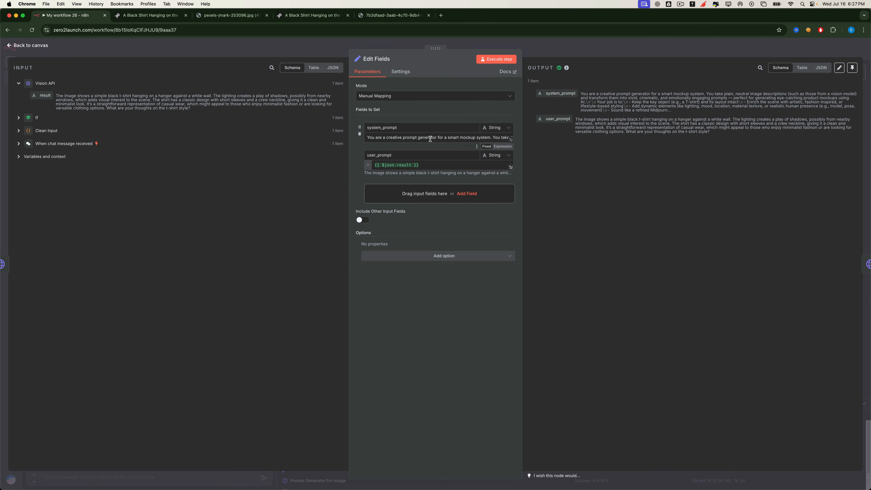
pyautogui.click(510, 139)
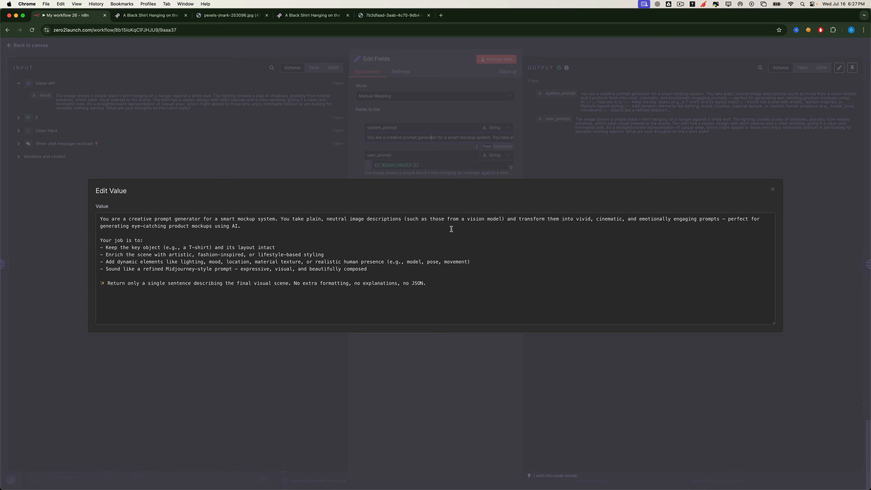
pyautogui.click(303, 51)
pyautogui.click(304, 50)
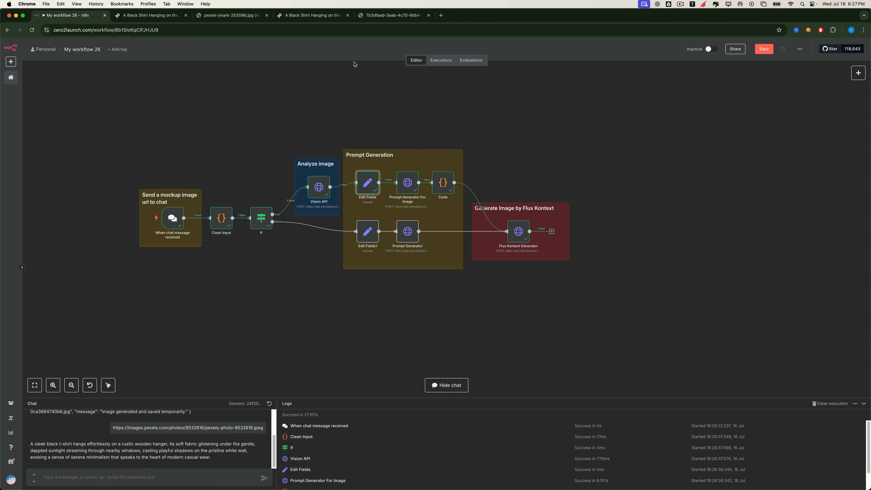
# Step: Copy the URL of the yellow car image from its browser tab and return to the workflow
pyautogui.click(229, 16)
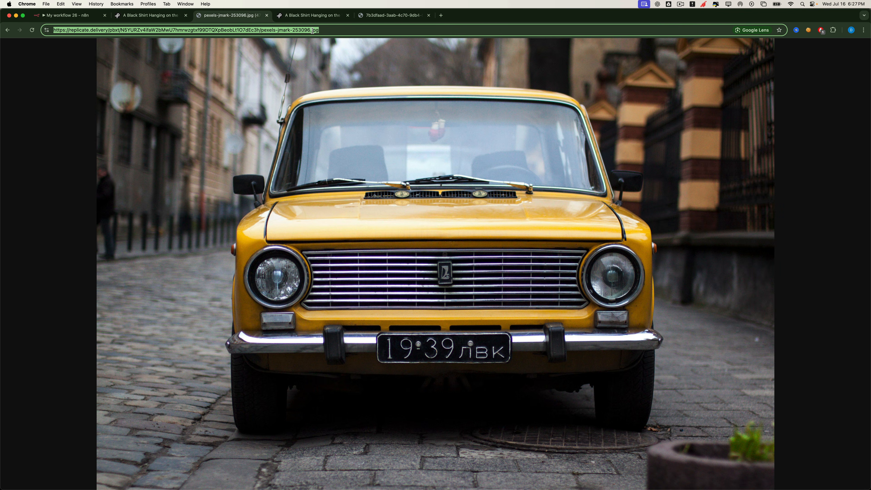
pyautogui.click(246, 30)
pyautogui.press('super+c')
pyautogui.click(69, 15)
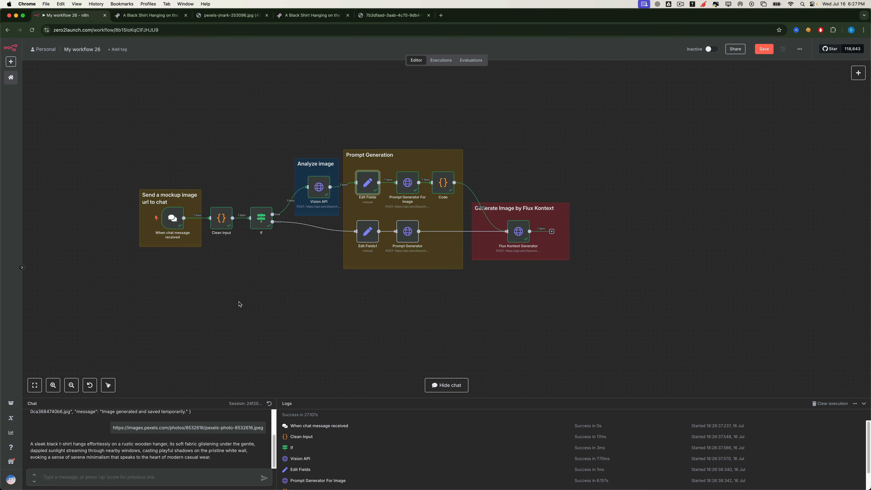
# Step: Send the chat prompt "Change the car color to red, turn the headlights on;" with the copied image URL and view the generated image
pyautogui.click(173, 473)
pyautogui.press('super+v')
pyautogui.write('Change the car color to red, turn the headlights on;')
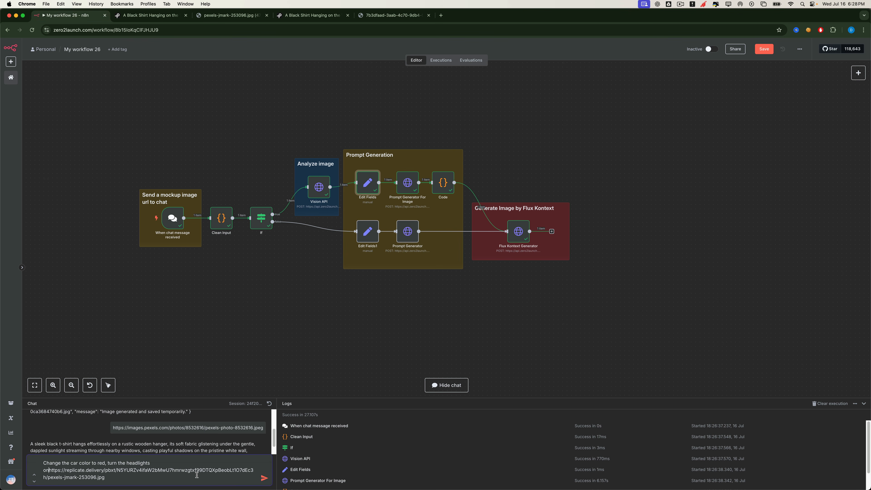
pyautogui.press('Return')
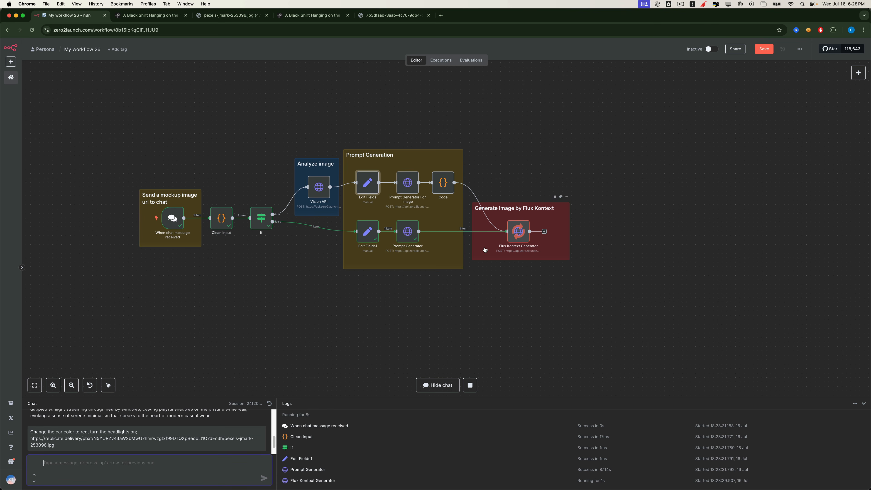
pyautogui.doubleClick(519, 231)
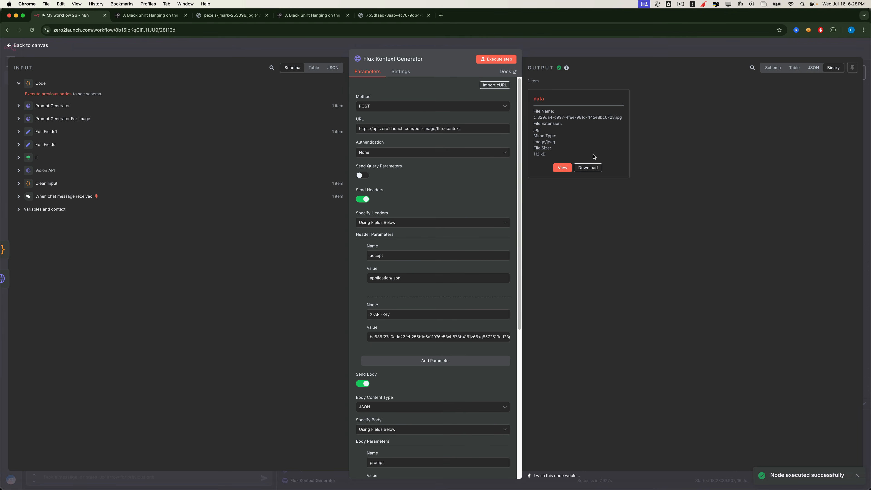
pyautogui.click(562, 167)
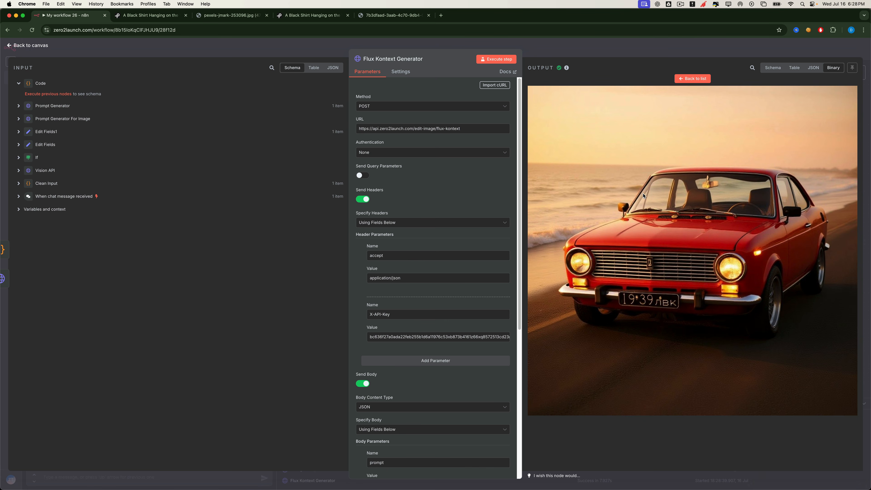
# Step: Compare the generated red car image with the original yellow car photo in its browser tab, and return to the workflow
pyautogui.click(235, 15)
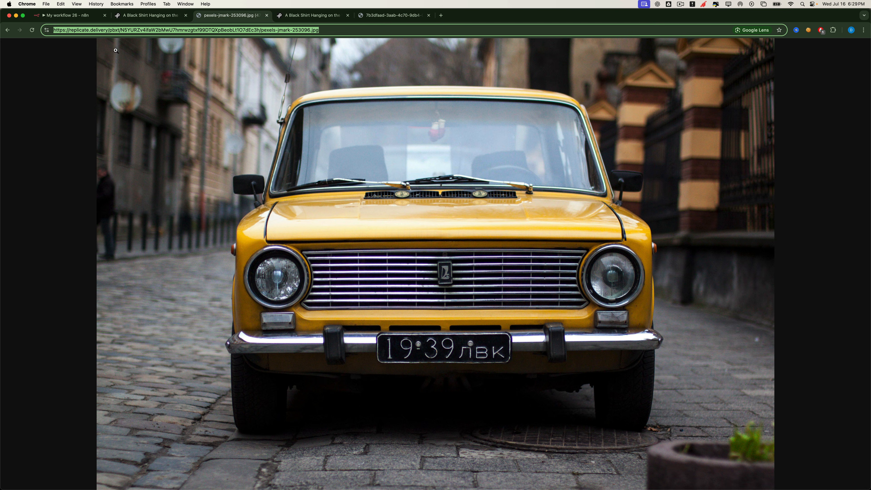
pyautogui.click(69, 15)
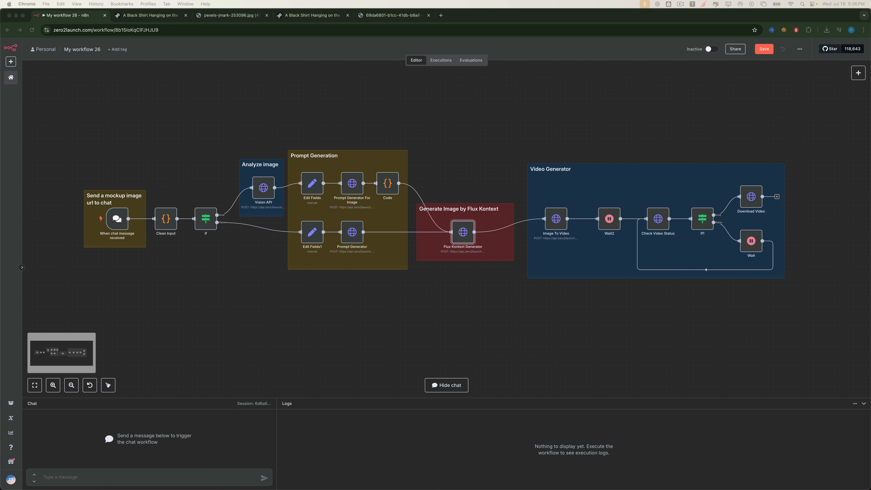
# Step: Send the chat prompt "Change the car color to red, turn the headlights on" with the yellow car image's copied URL
pyautogui.click(18, 370)
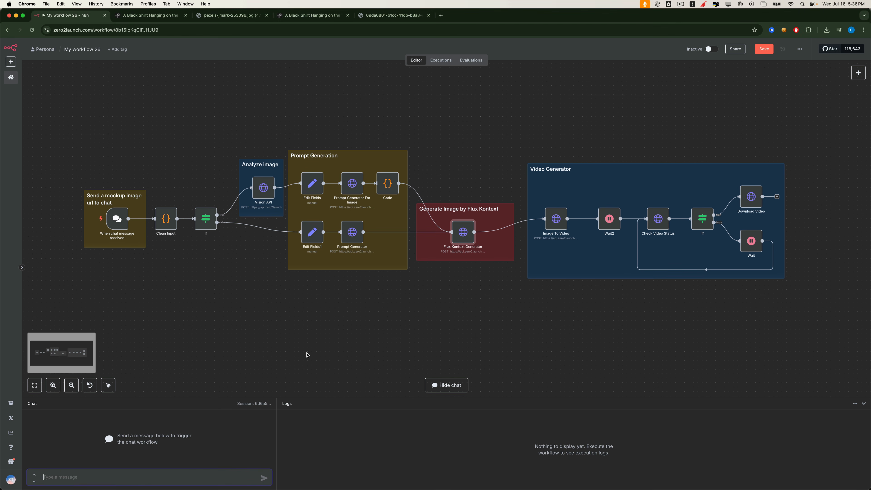
pyautogui.click(184, 474)
pyautogui.press('super+v')
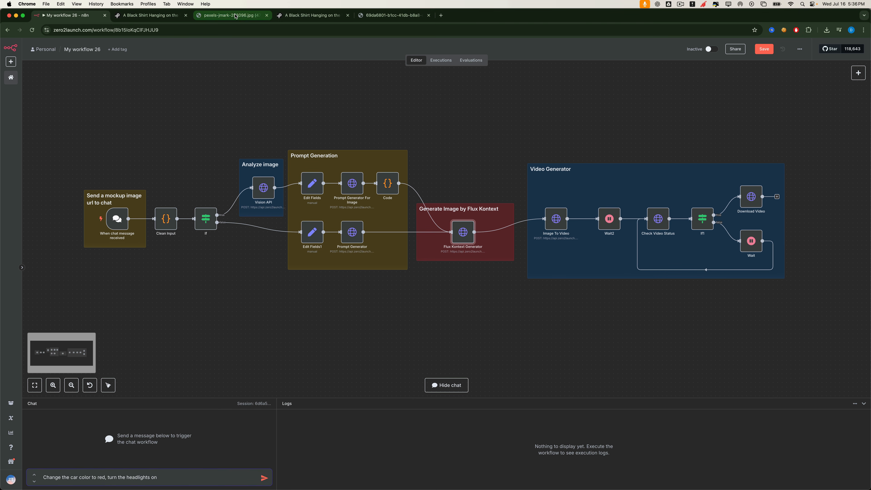
pyautogui.click(236, 16)
pyautogui.rightClick(229, 29)
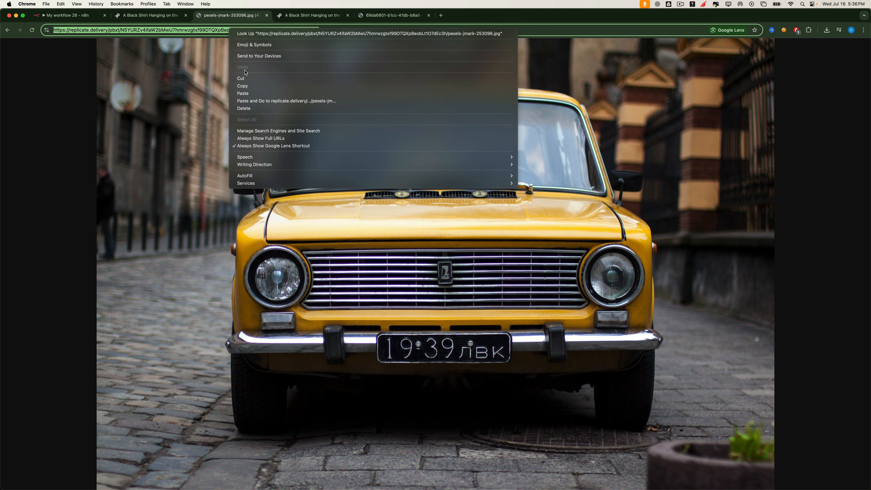
pyautogui.click(244, 84)
pyautogui.click(81, 17)
pyautogui.press('super+v')
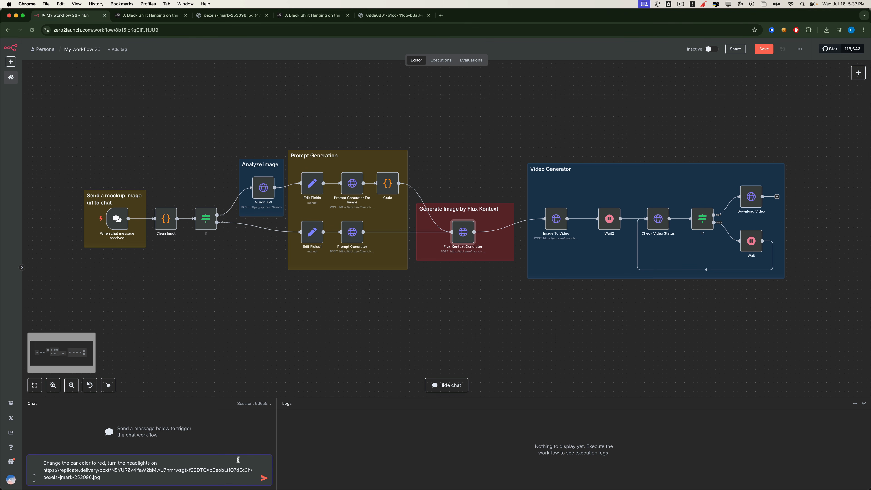
pyautogui.click(260, 479)
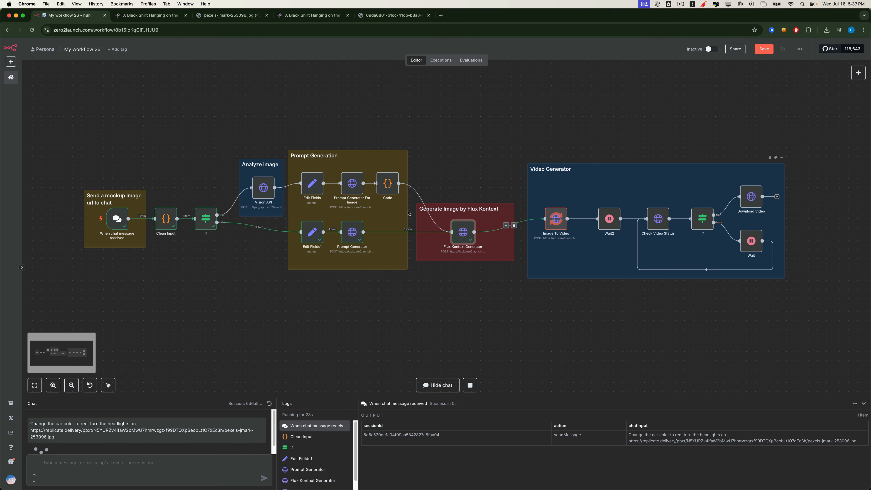
# Step: View the image at the Flux Kontext Generator node's image_server_url in a new browser tab, and return to the workflow canvas
pyautogui.doubleClick(463, 235)
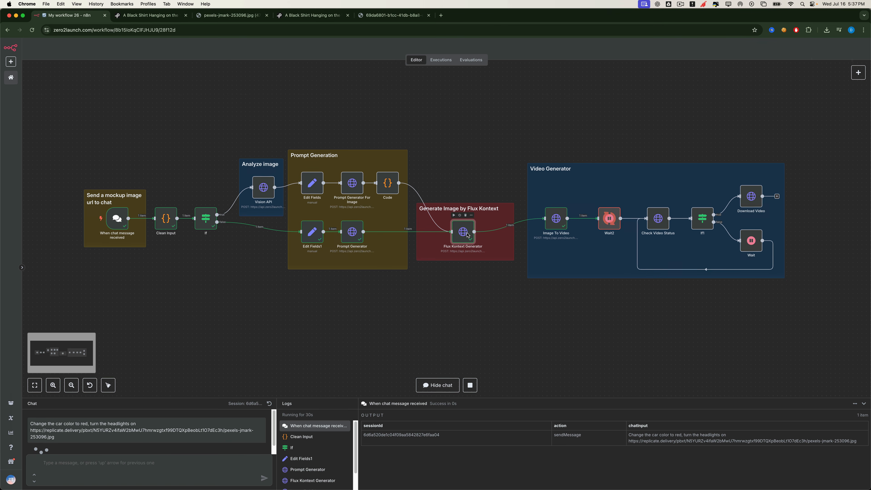
pyautogui.moveTo(583, 94); pyautogui.dragTo(751, 94)
pyautogui.moveTo(752, 95); pyautogui.dragTo(757, 96)
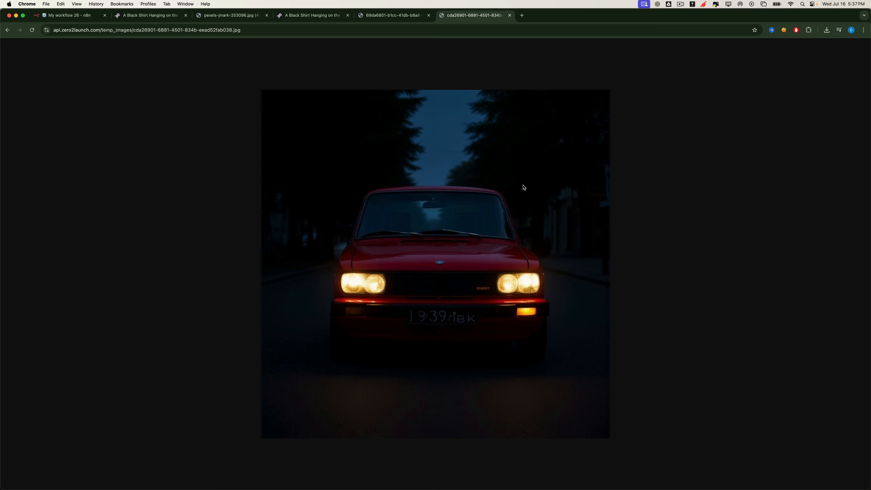
pyautogui.click(69, 15)
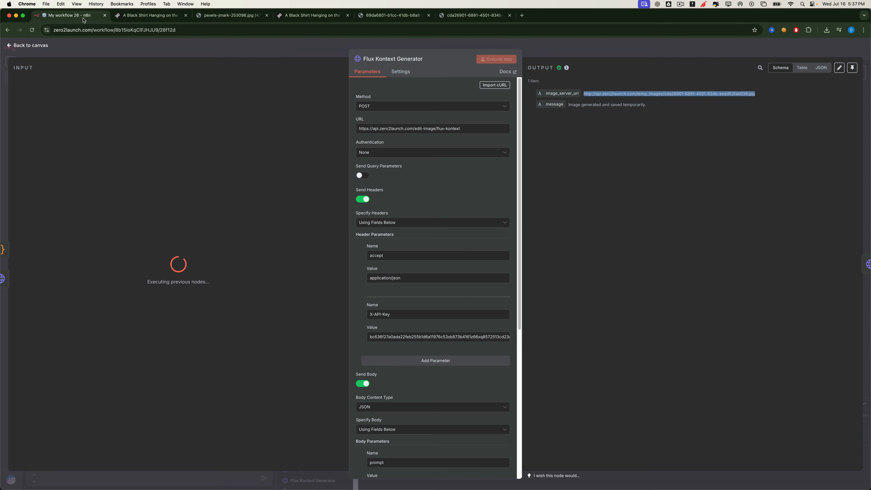
pyautogui.click(279, 56)
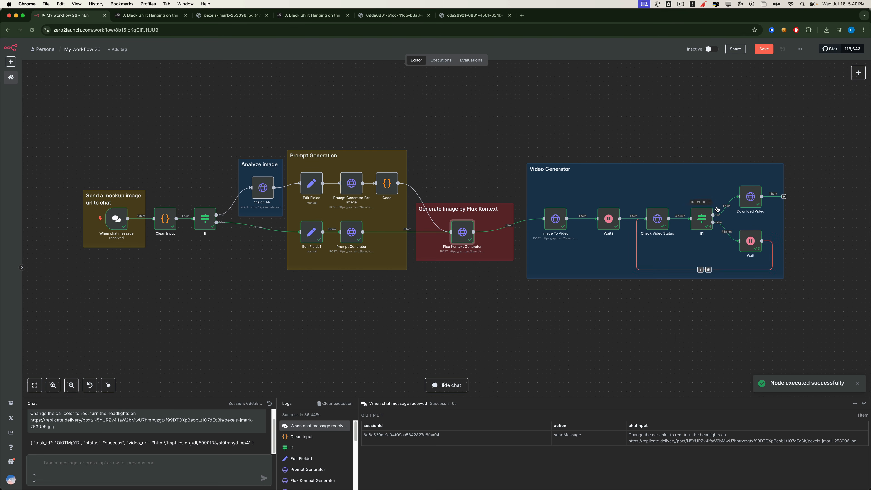
# Step: View the generated video in the Download Video node's output
pyautogui.doubleClick(751, 197)
pyautogui.click(563, 168)
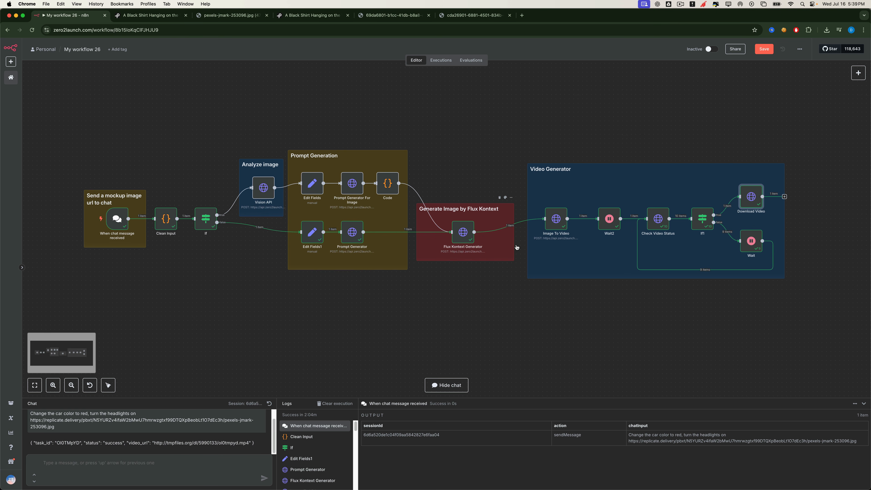
# Step: Set the Image To Video node's positive_prompt to the "red sports car with headlights on racing along a winding mountain road under bright daylight" prompt
pyautogui.click(559, 222)
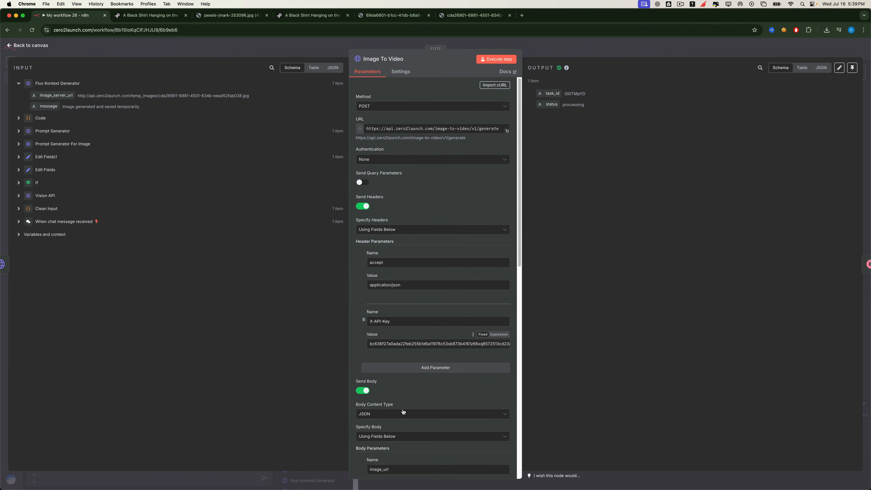
pyautogui.scroll(-3, 404, 405)
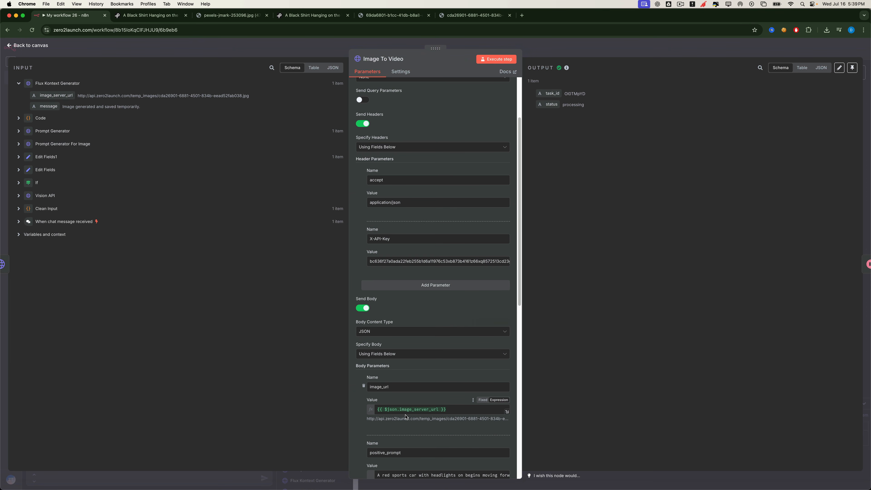
pyautogui.click(409, 475)
pyautogui.press('super+a')
pyautogui.press('super+v')
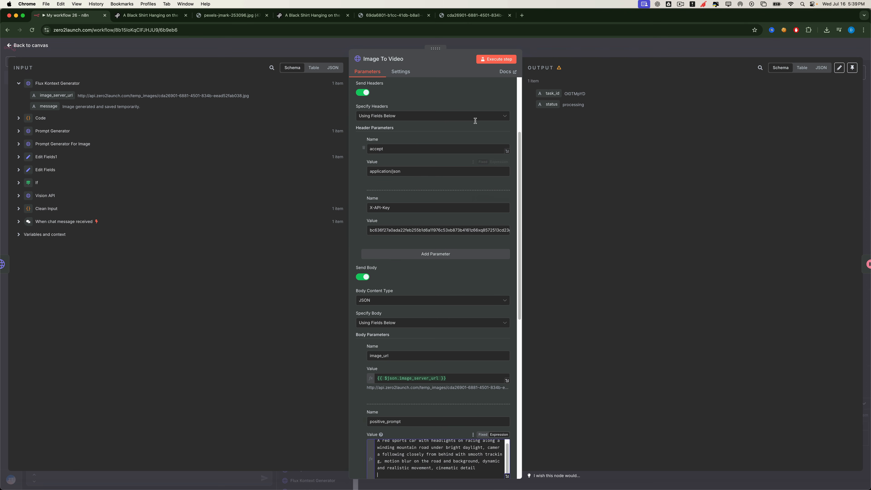
pyautogui.press('Escape')
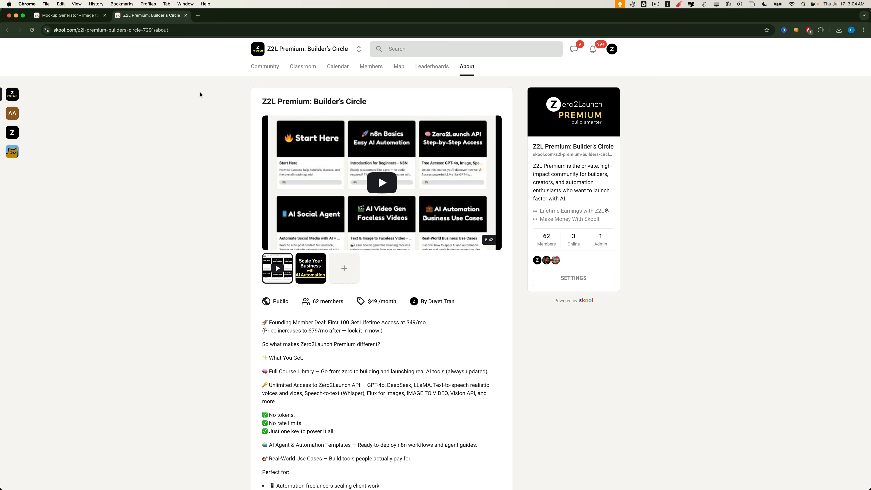
# Step: Review the system prompt templates and category examples in the Mockup Generator lesson on Skool, and return to the community's About page
pyautogui.click(72, 16)
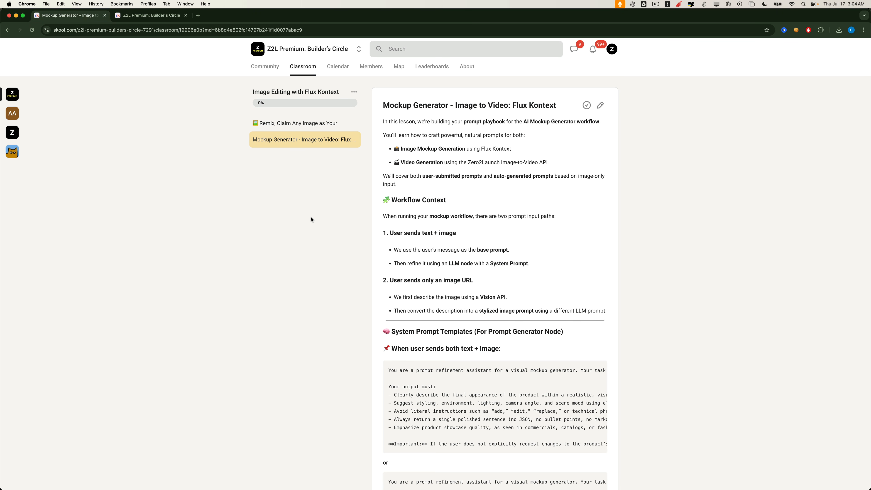
pyautogui.scroll(-15, 312, 220)
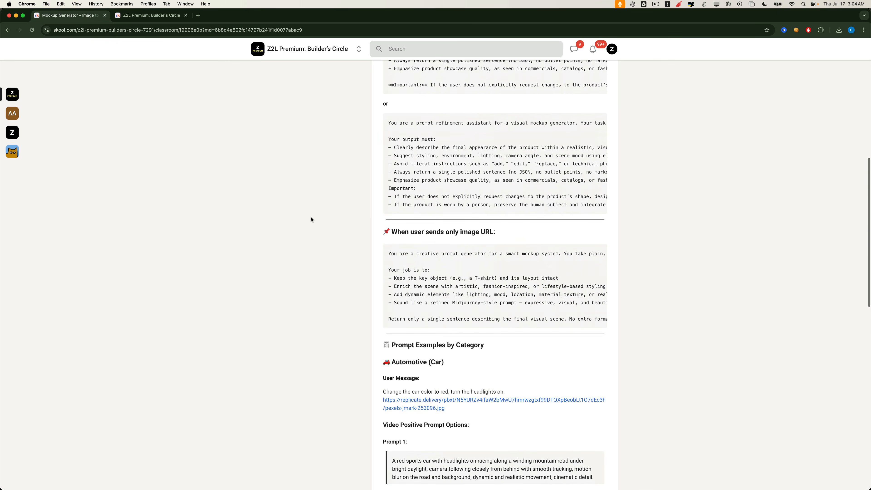
pyautogui.scroll(-2, 311, 222)
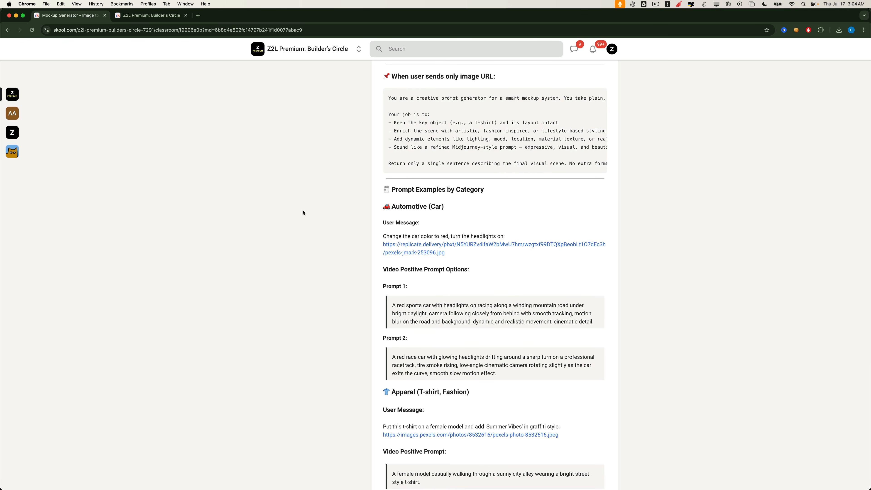
pyautogui.click(148, 18)
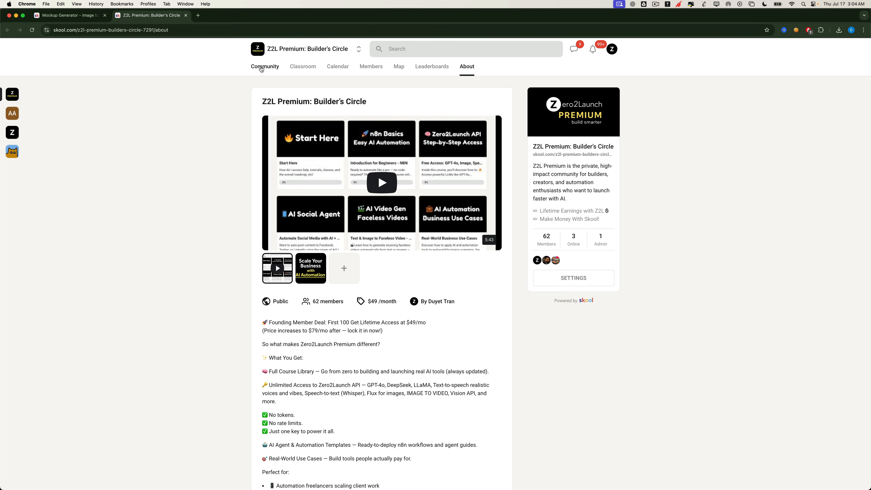